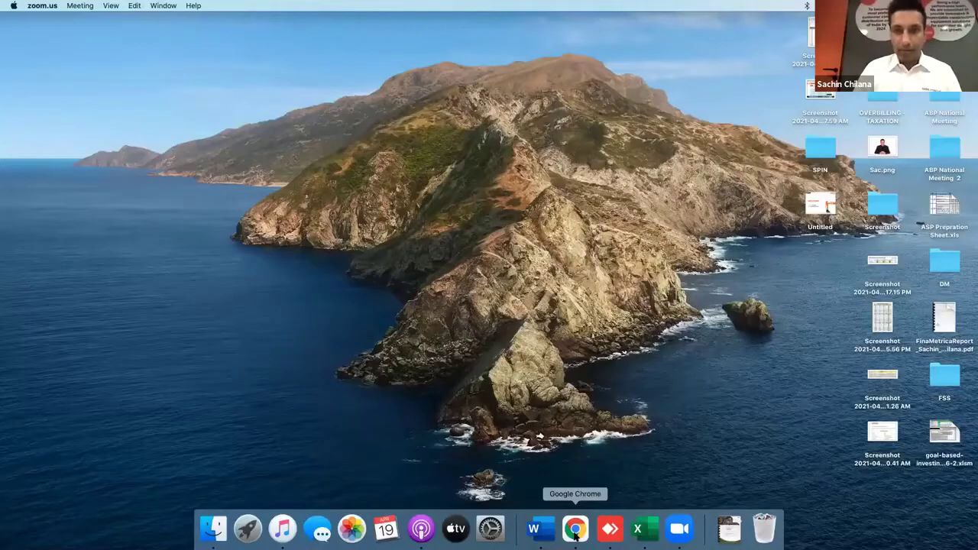
Switch to Google Chrome and look over the form, sheet and video link columns of the TEPL System Overview spreadsheet.
left_click(575, 529)
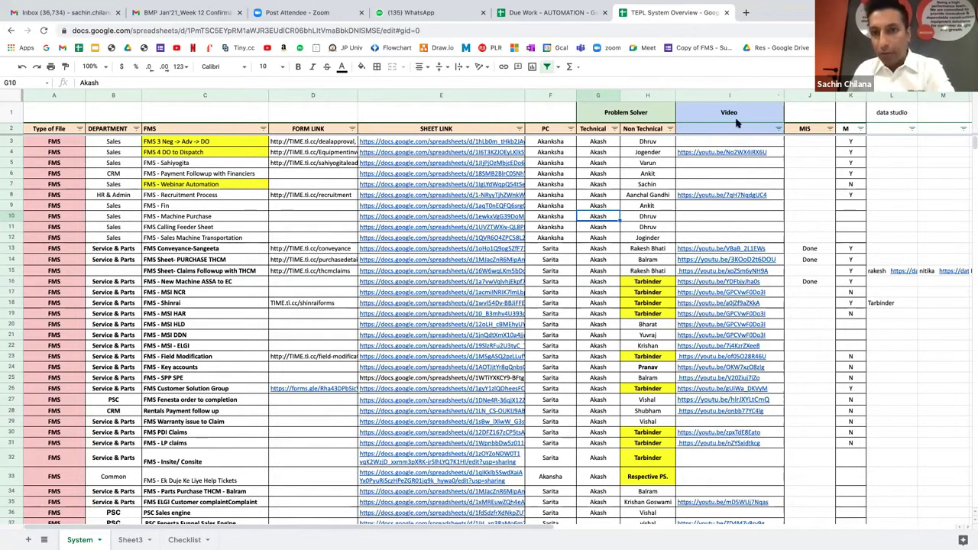
mouse_move(730, 272)
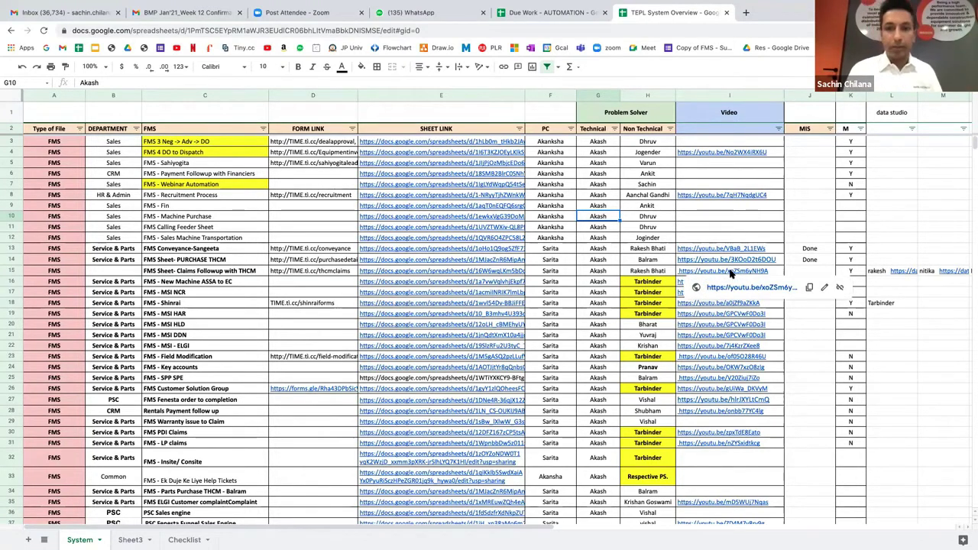
left_click(508, 218)
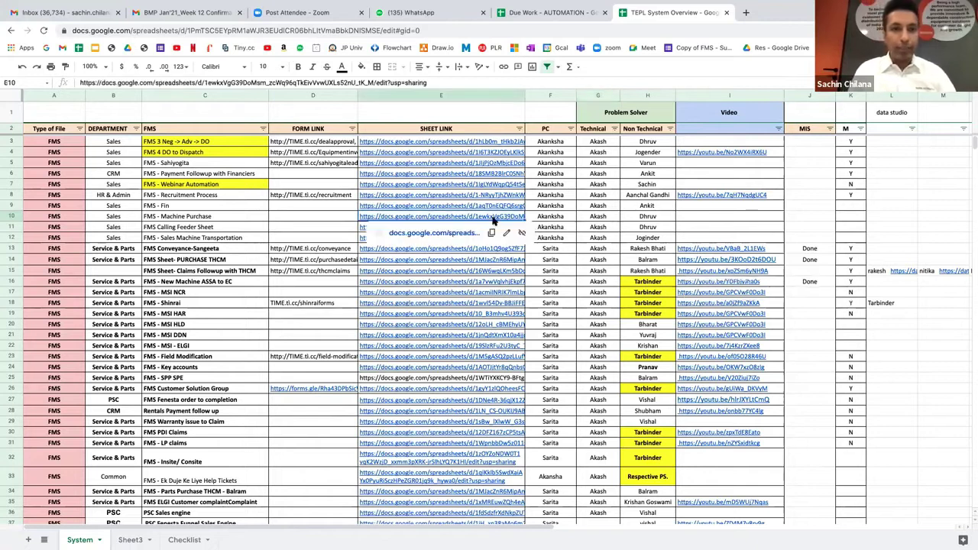
left_click(321, 252)
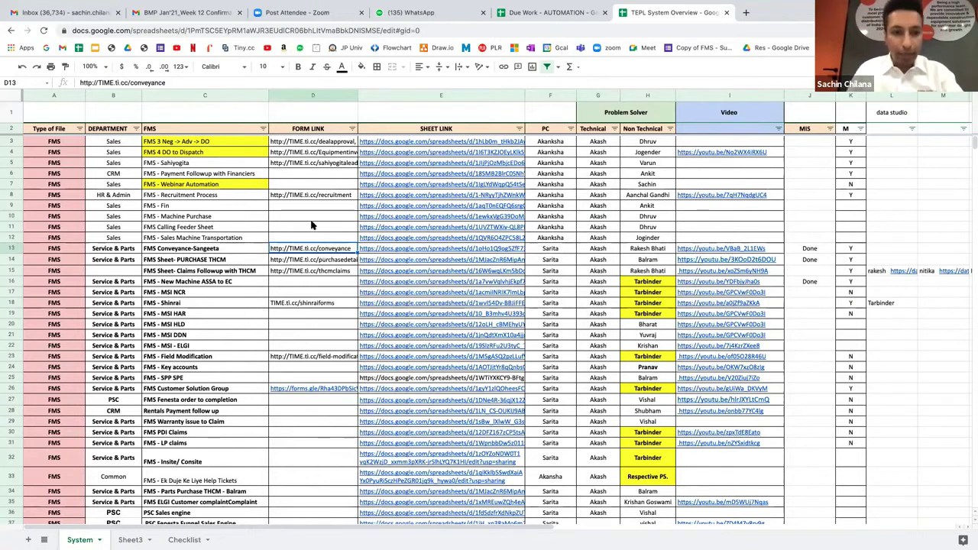
Open the FMS 4 DO to Dispatch V2 spreadsheet from the Google Sheets file list in a new browser tab.
left_click(749, 12)
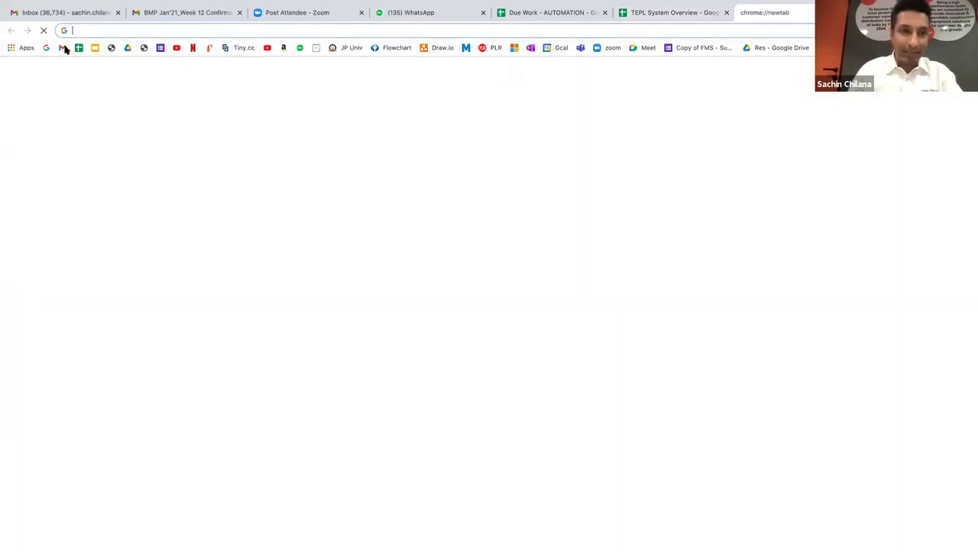
type("d")
key("Return")
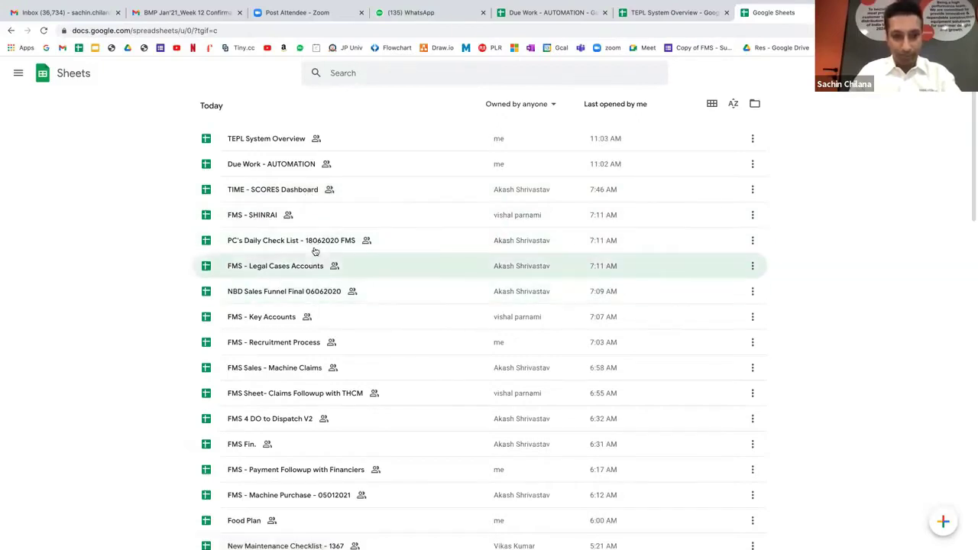
left_click(323, 418)
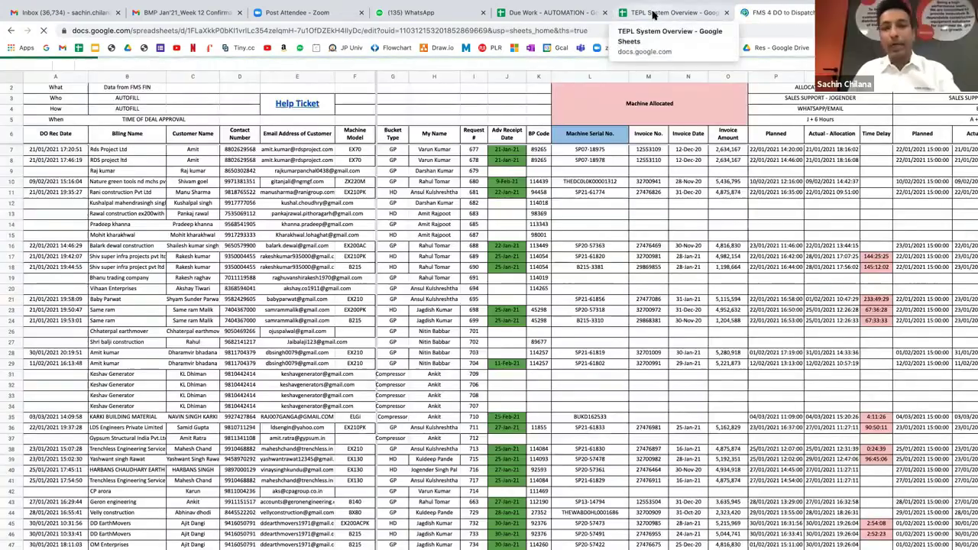
left_click(652, 13)
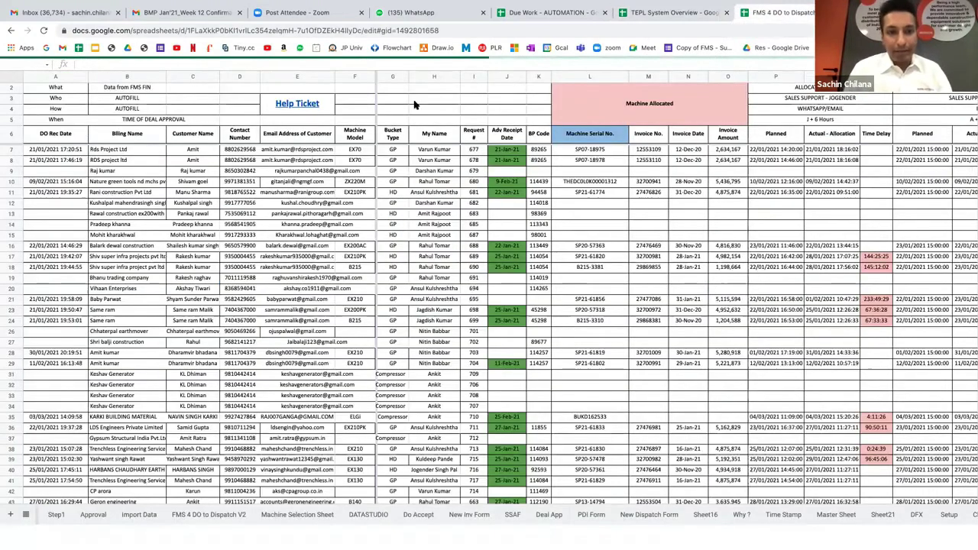
Examine the What, Who, How and When header rows and the Allocate Machine and DO Receive - Checklist C1 stages.
left_click(388, 117)
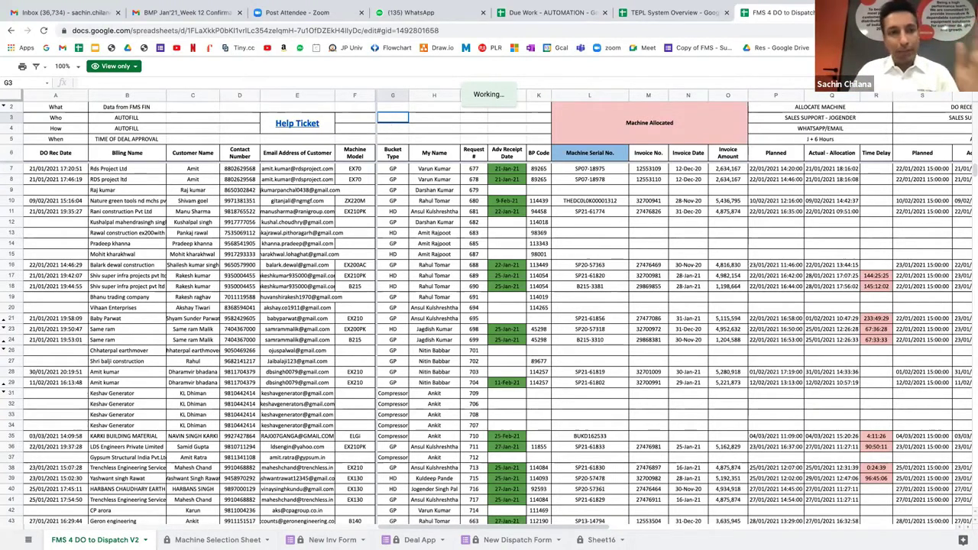
key("Down")
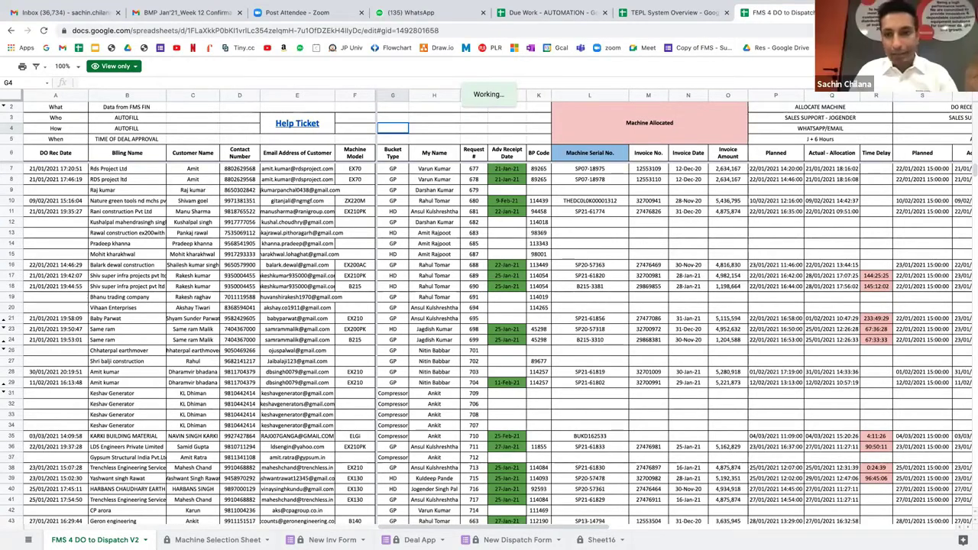
left_click(434, 127)
left_click(473, 127)
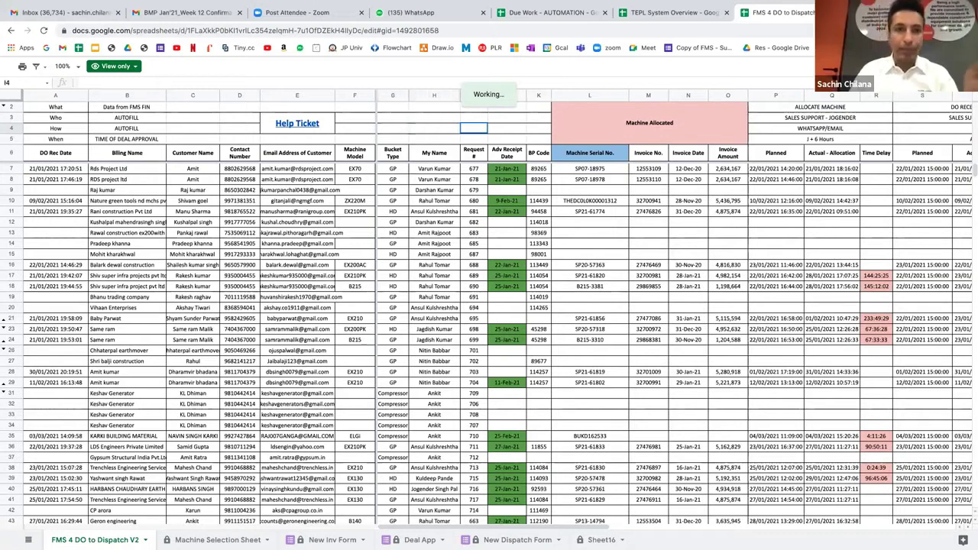
key("ctrl+Right")
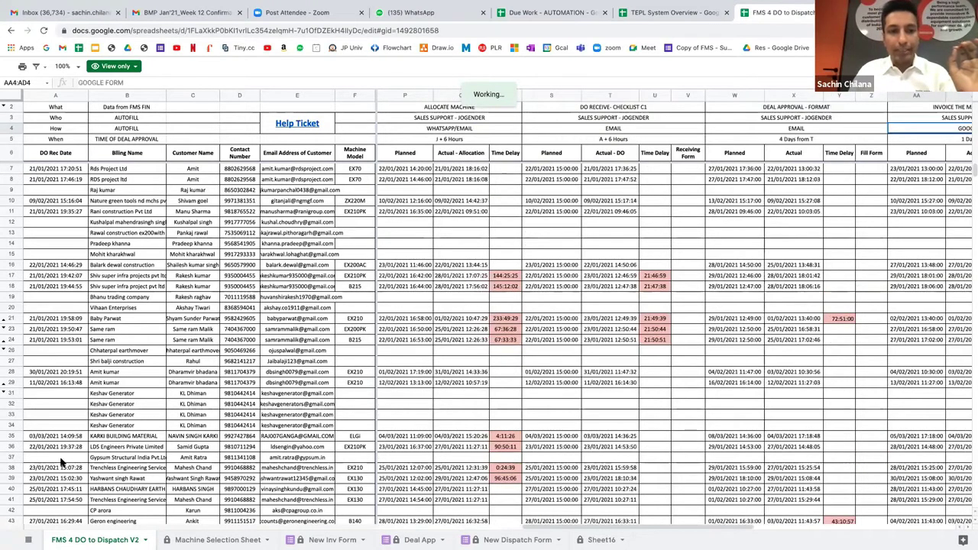
left_click(61, 457)
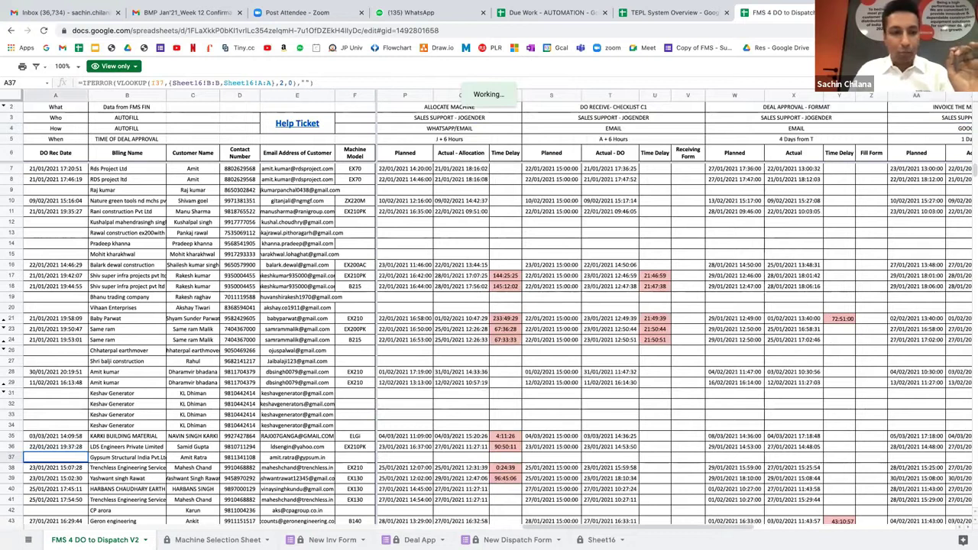
key("Down")
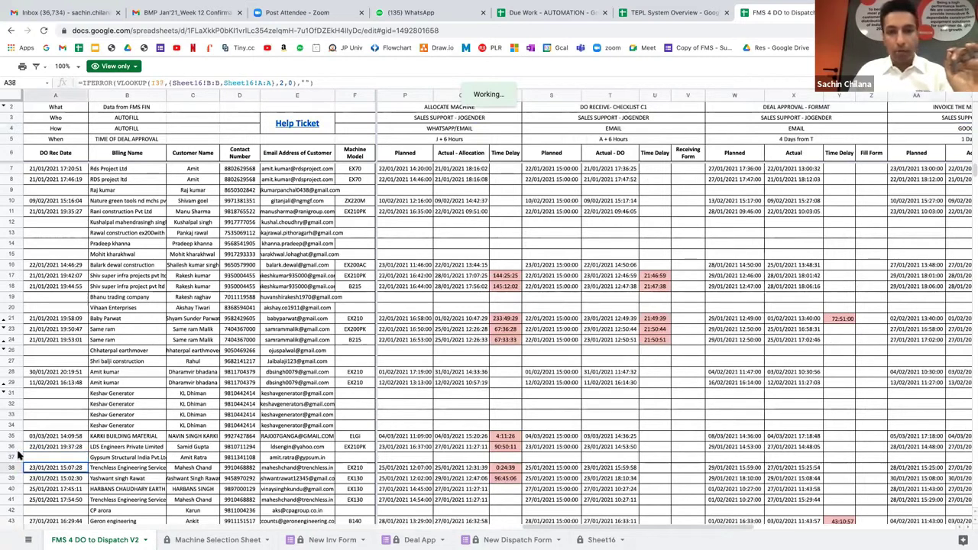
key("Down")
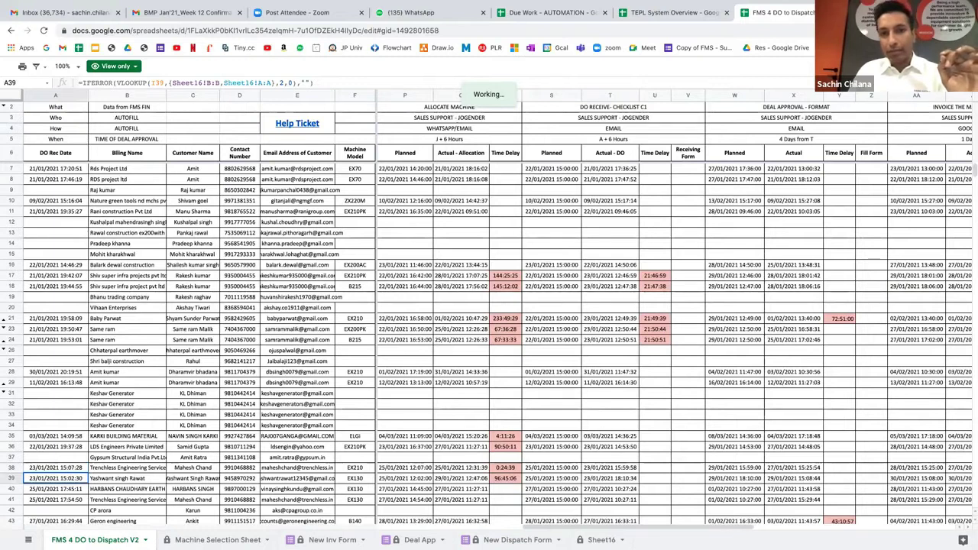
left_click(454, 116)
left_click(613, 117)
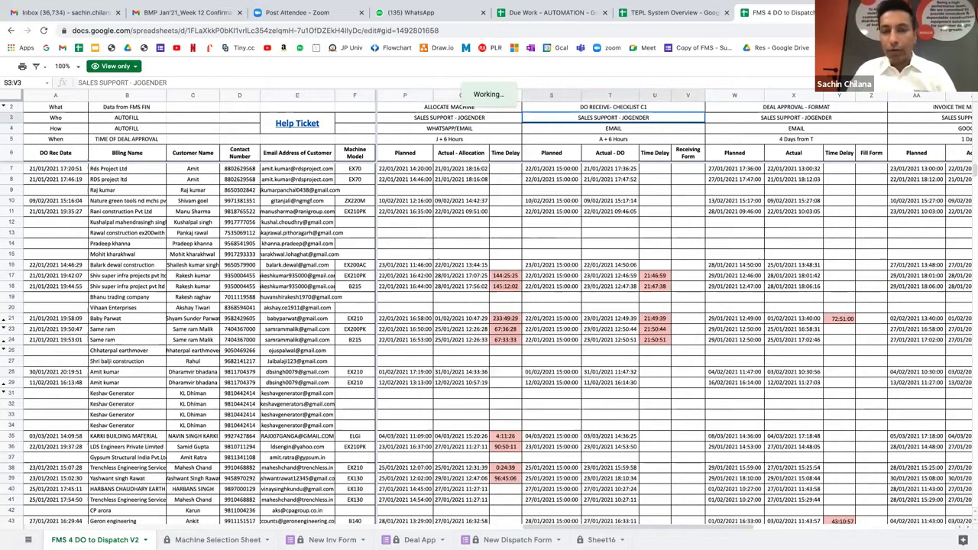
Examine the remaining process stages from Deal Approval through Machine Dispatch up to the Sales Consider. Month column.
scroll(673, 344, "right", 3)
left_click(908, 243)
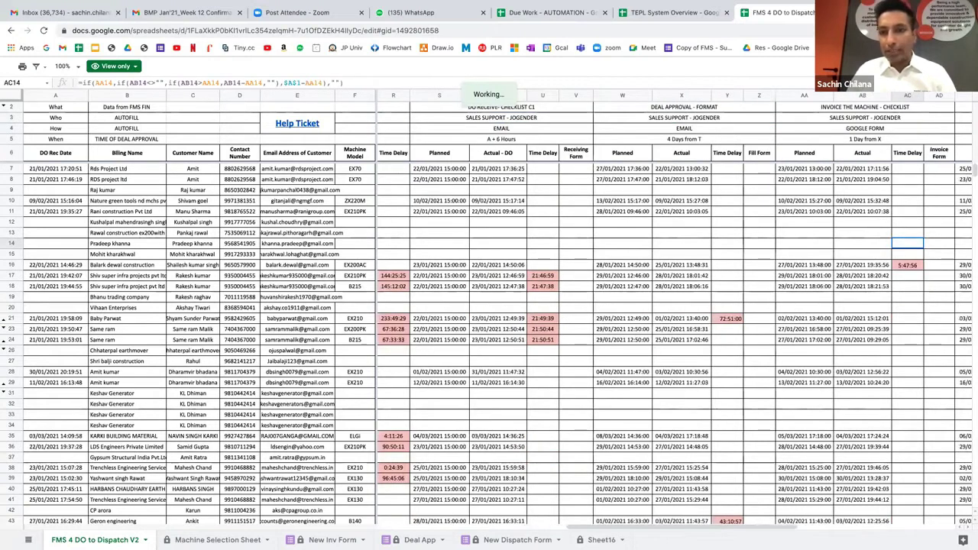
key("Right")
key("Right")
key("Right")
key("Right")
key("Right")
key("Right")
key("Right")
key("Right")
key("Right")
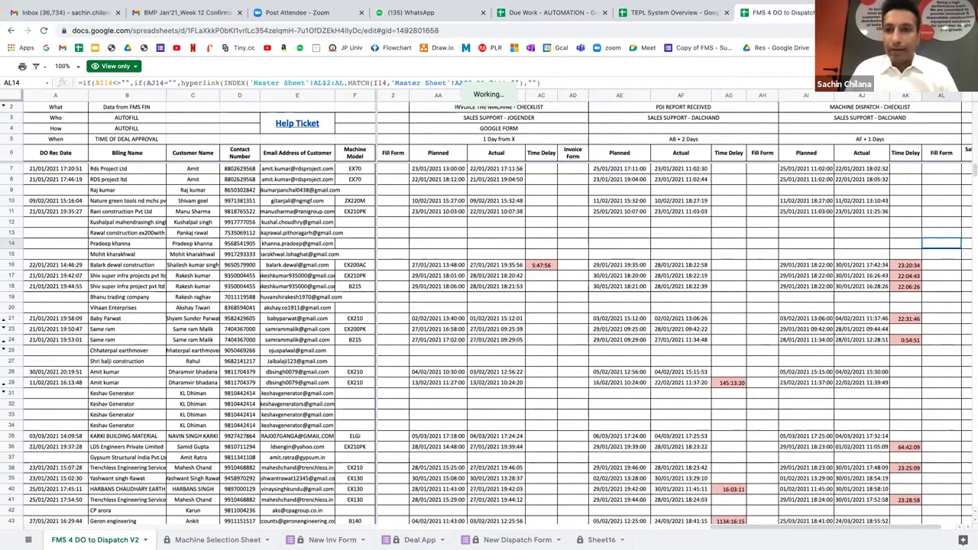
key("Right")
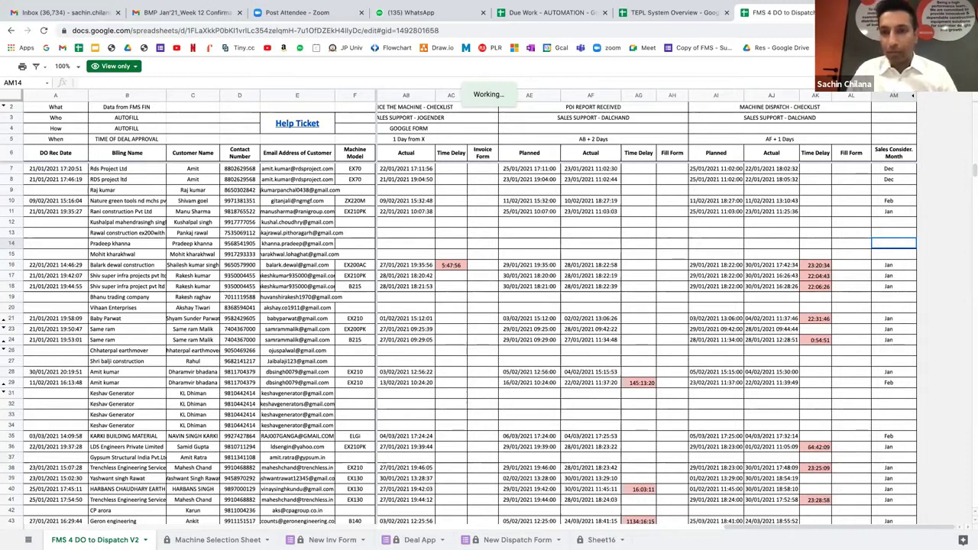
Review the dispatch records and their time delays from row 37 down to row 106.
left_click(59, 458)
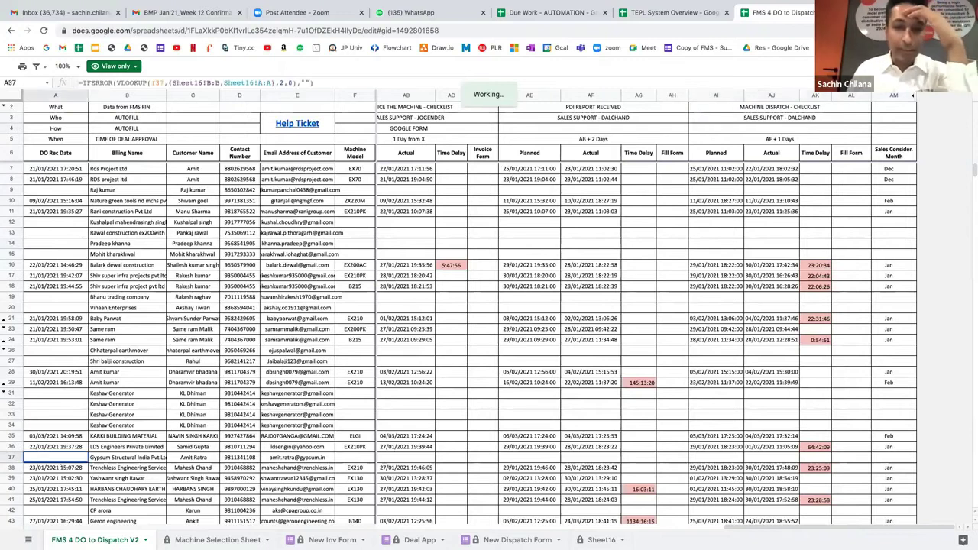
left_click(55, 467)
left_click(55, 521)
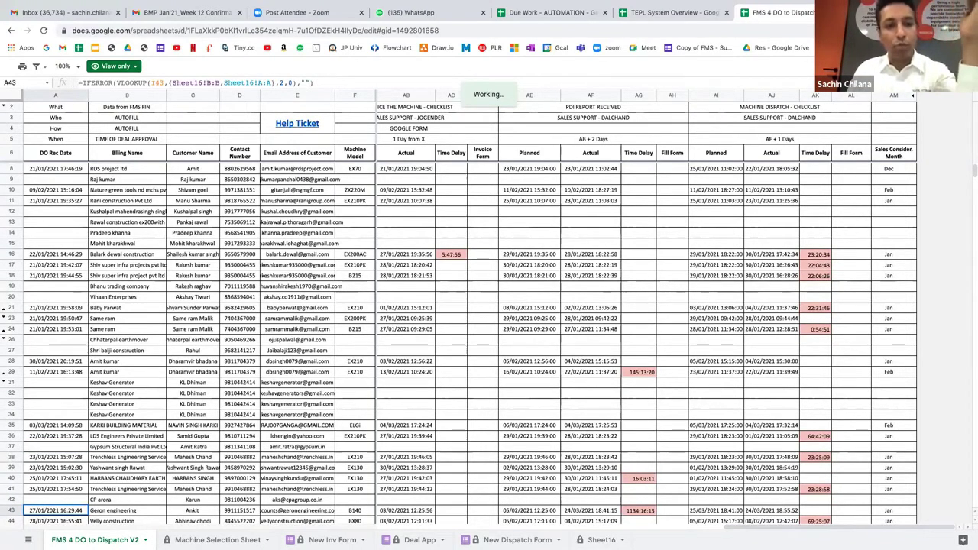
scroll(489, 321, "down", 10)
left_click(55, 511)
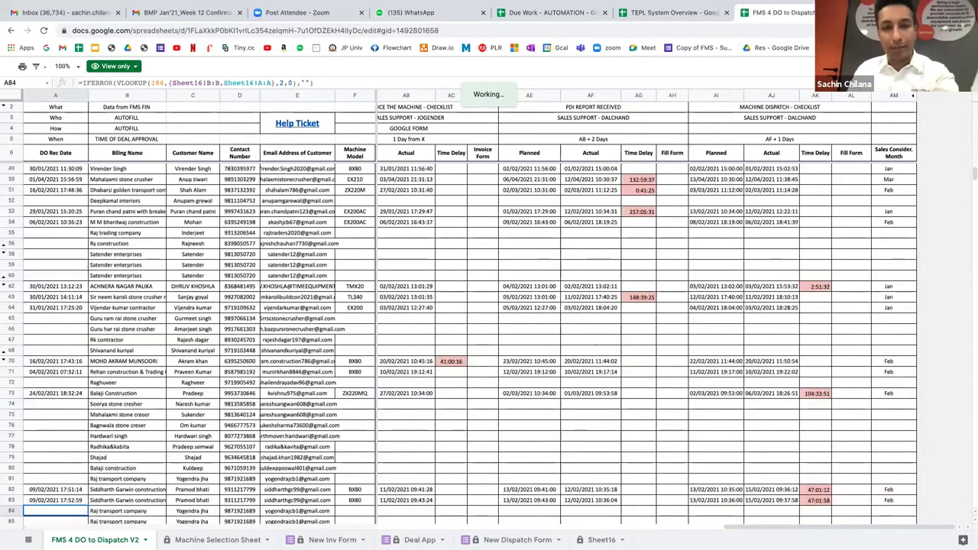
scroll(489, 321, "down", 2)
left_click(55, 511)
scroll(489, 321, "down", 5)
left_click(55, 510)
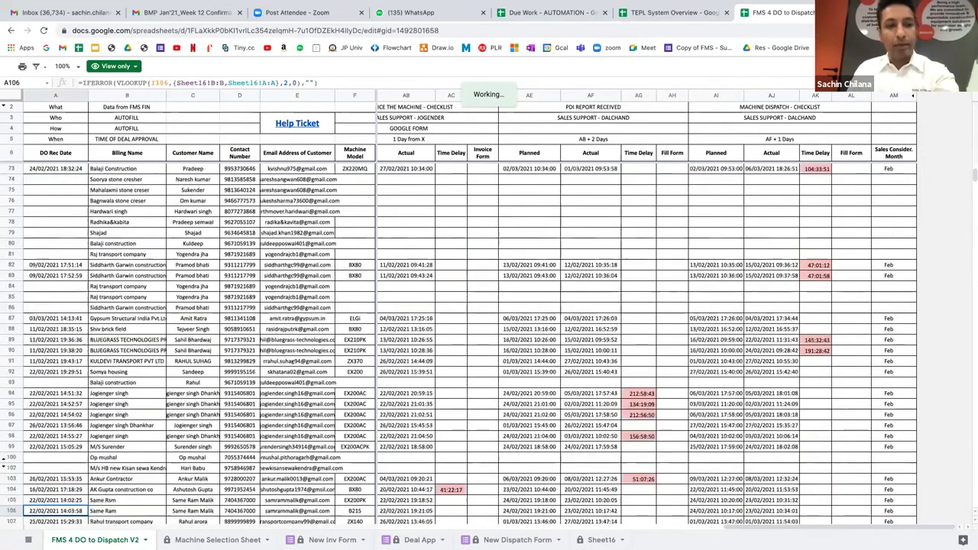
left_click(162, 489)
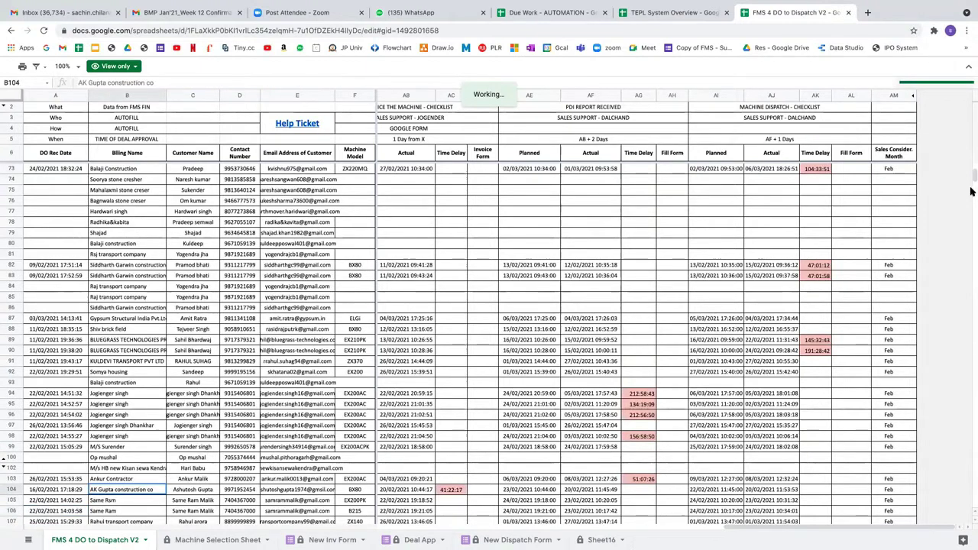
Find where the filled dispatch records end by jumping far down the sheet and returning to about row 197.
left_click_drag(972, 174, 971, 223)
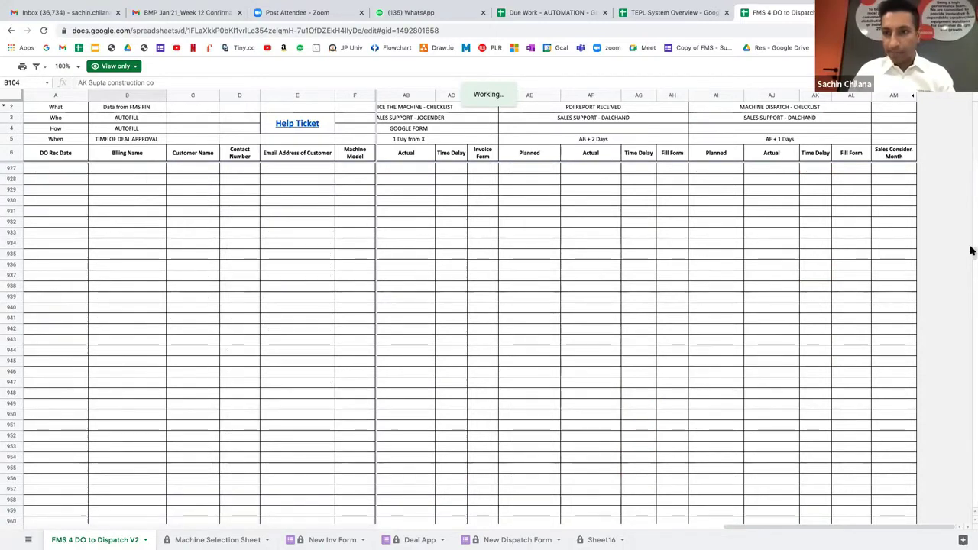
left_click(964, 222)
scroll(972, 219, "up", 20)
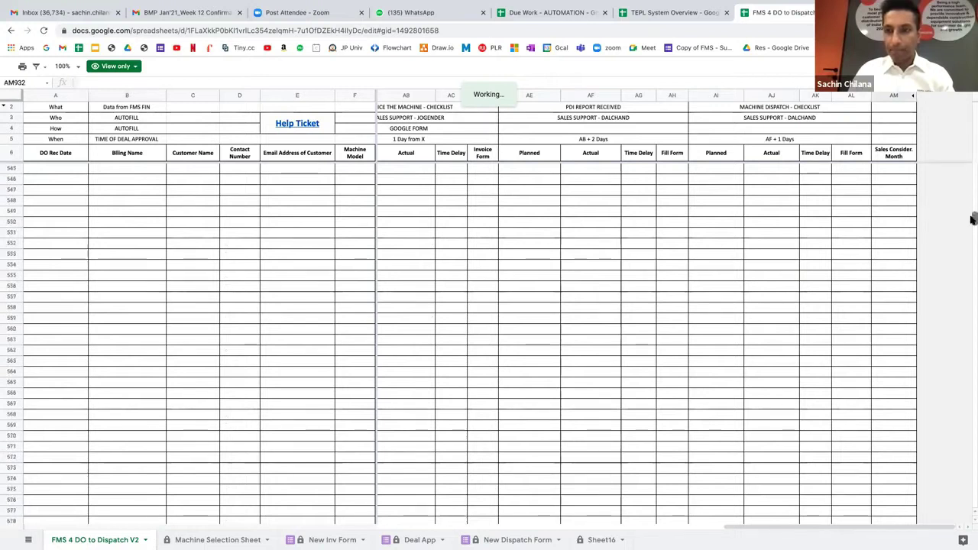
scroll(971, 175, "up", 15)
scroll(726, 205, "up", 1)
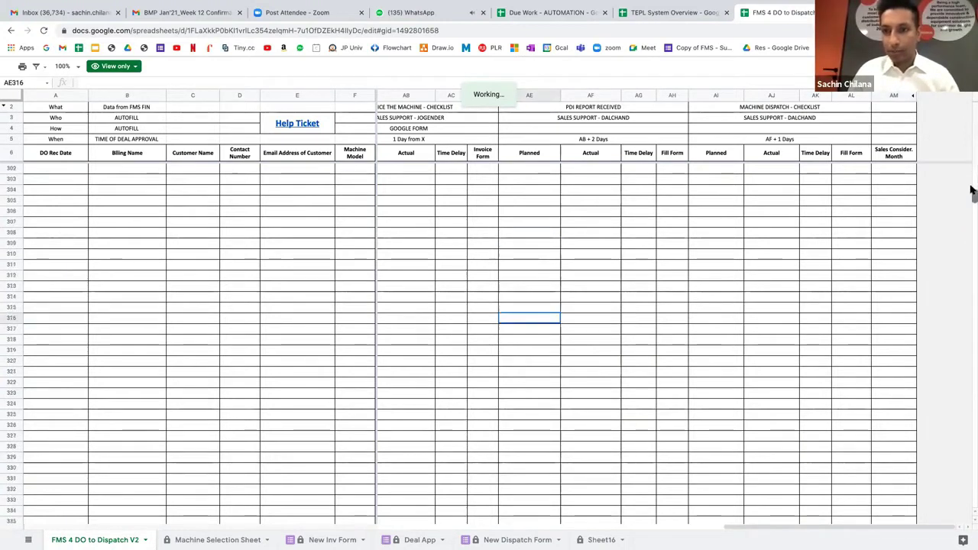
mouse_move(971, 190)
left_mouse_down()
mouse_move(972, 176)
mouse_move(971, 204)
left_mouse_up()
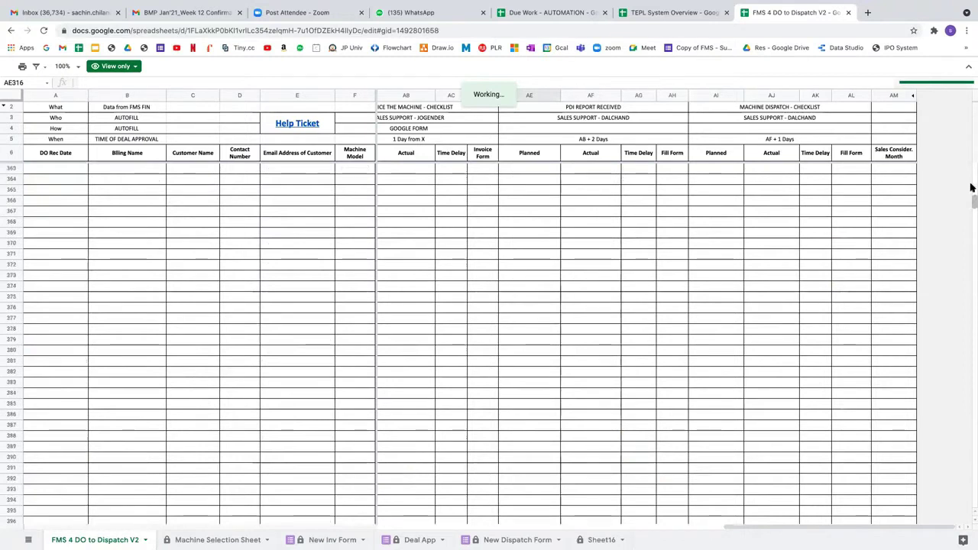
left_click(971, 187)
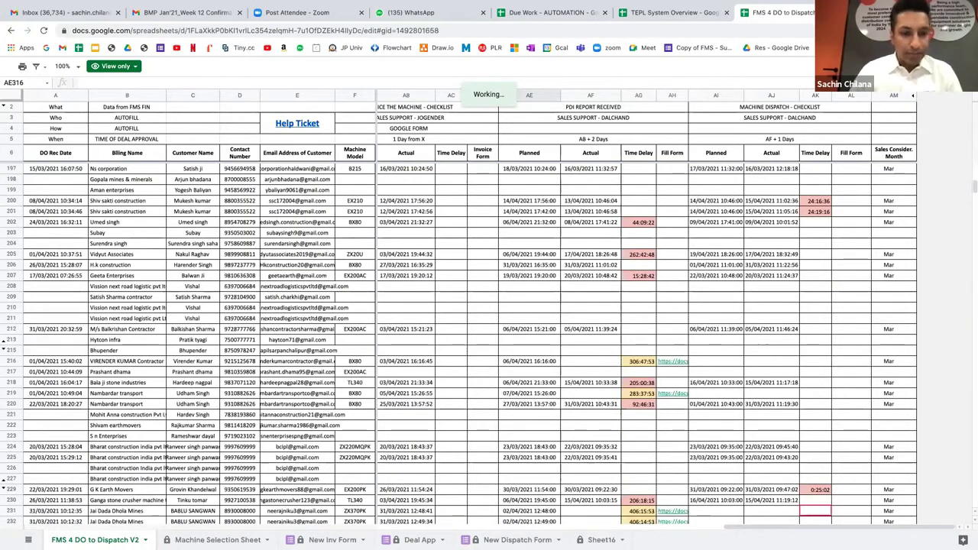
Review the most recent dispatch records and pending delays down to the blank rows, ending at cell A282.
left_click(31, 510)
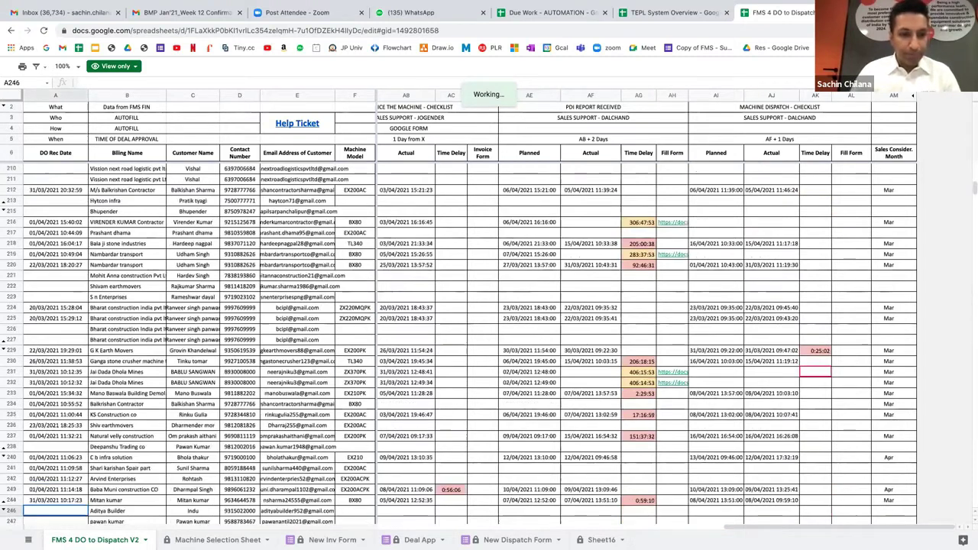
scroll(31, 510, "down", 6)
left_click(31, 511)
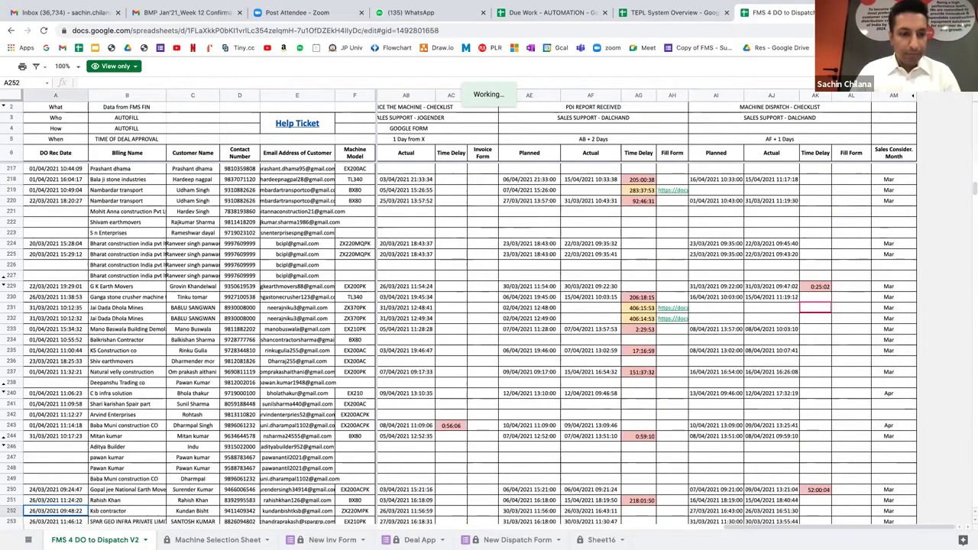
scroll(31, 510, "down", 4)
left_click(31, 510)
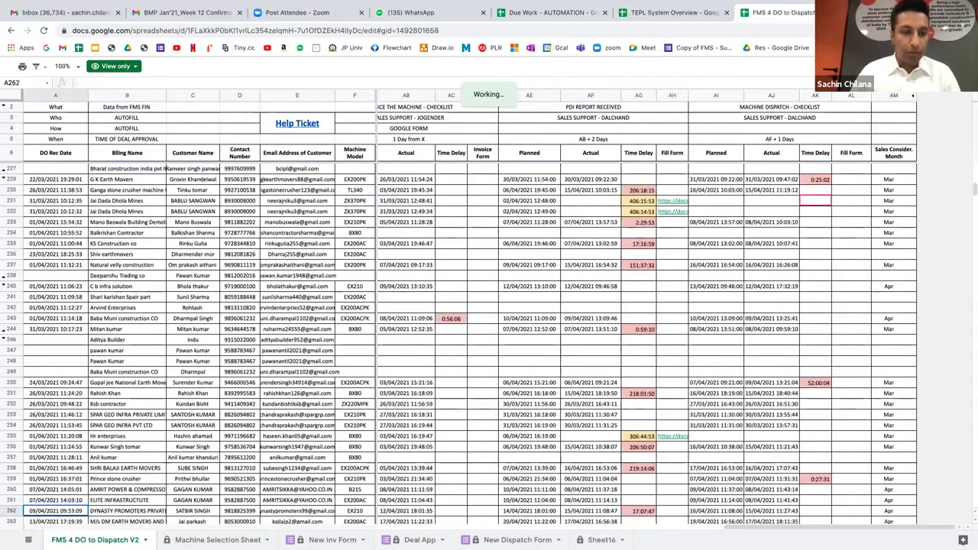
key("Down")
key("Down")
key("Down")
key("Down")
key("Down")
key("Down")
key("Down")
key("Down")
key("Down")
key("Down")
key("Down")
key("Down")
key("Down")
key("Down")
key("Down")
key("Down")
key("Down")
key("Down")
key("Down")
key("Down")
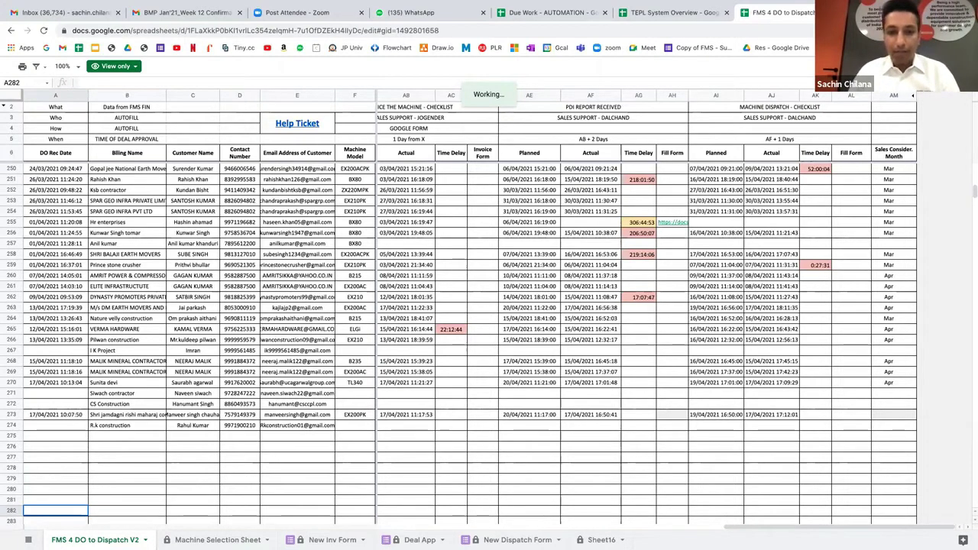
Open the Deal App sheet and look at the Billing Type column of its form responses.
left_click(411, 540)
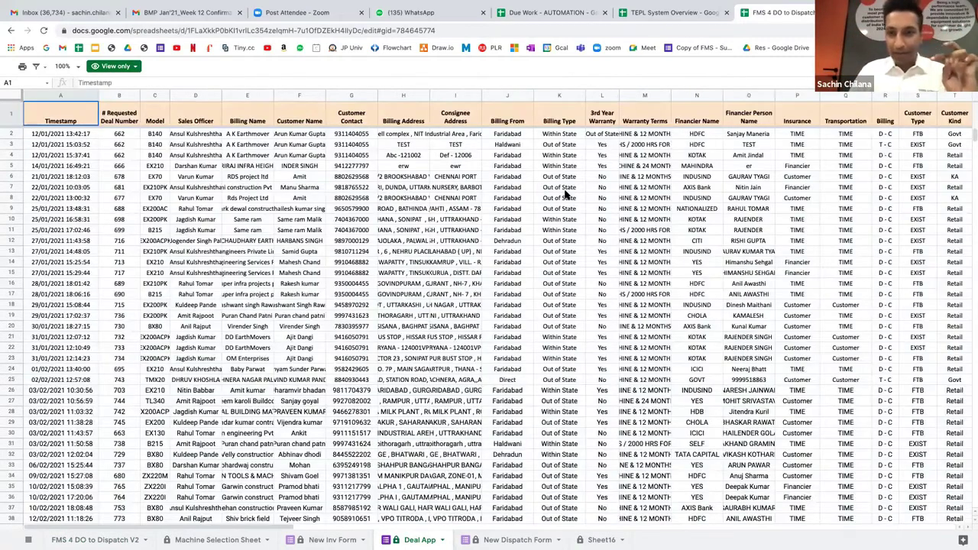
left_click(564, 190)
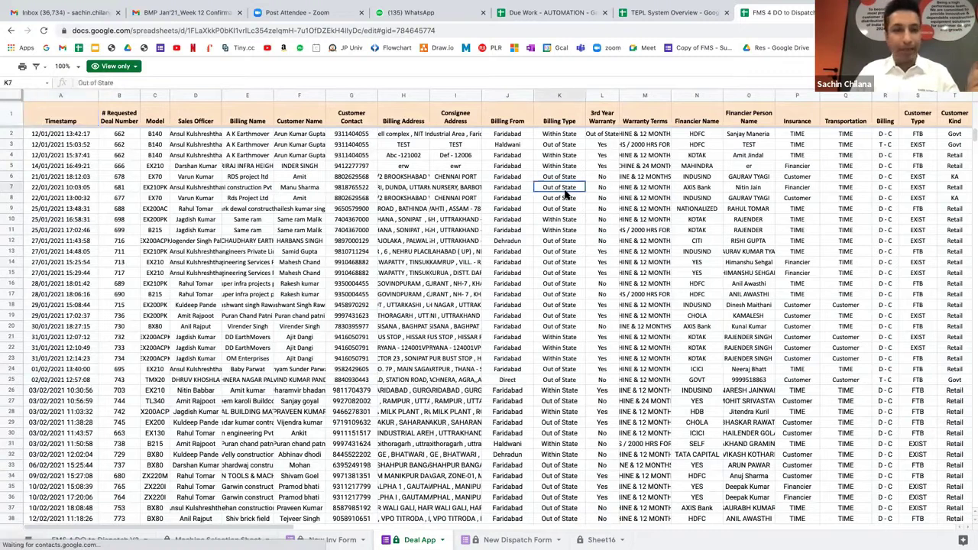
Review the deal in row 7 from 3rd Year Warranty through the financier, sale price and discount columns to MISC (if applicable).
left_click(602, 188)
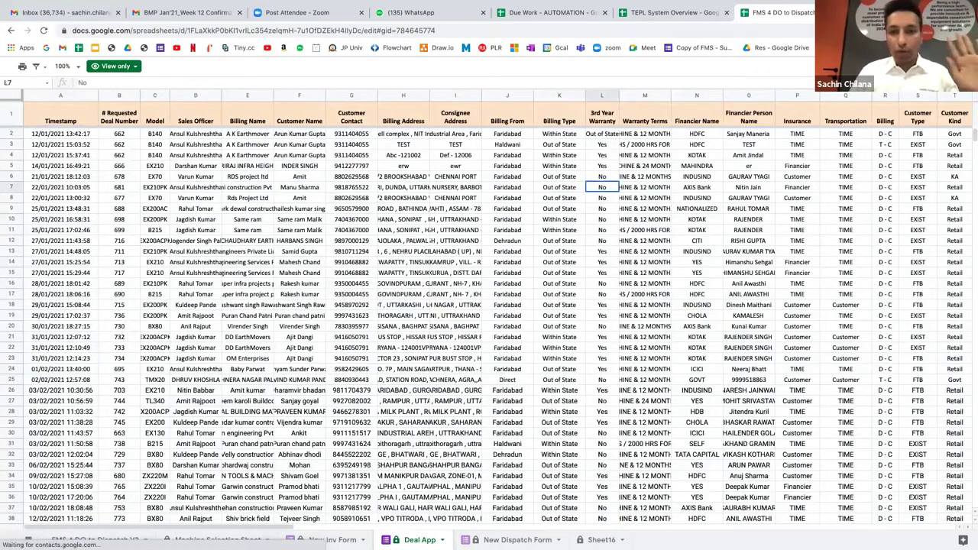
left_click(645, 188)
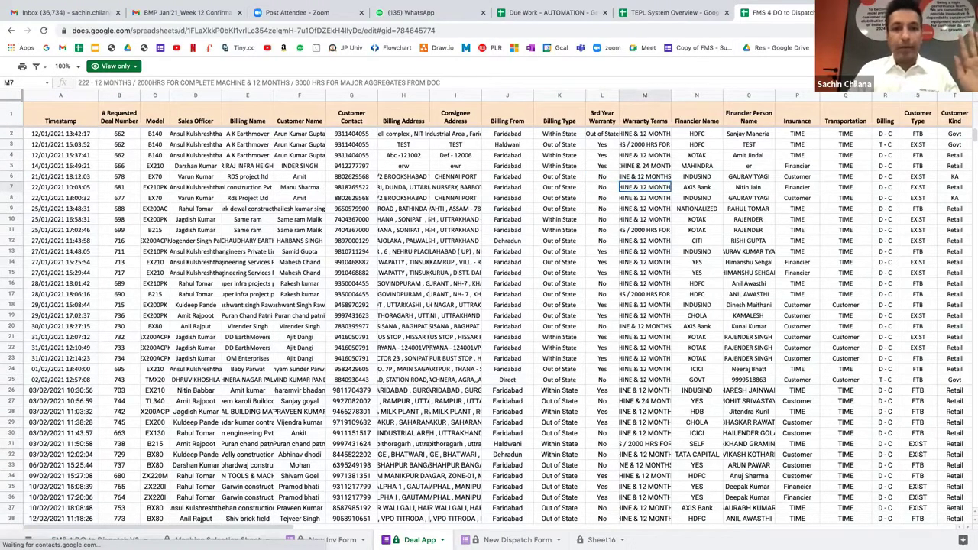
left_click(696, 188)
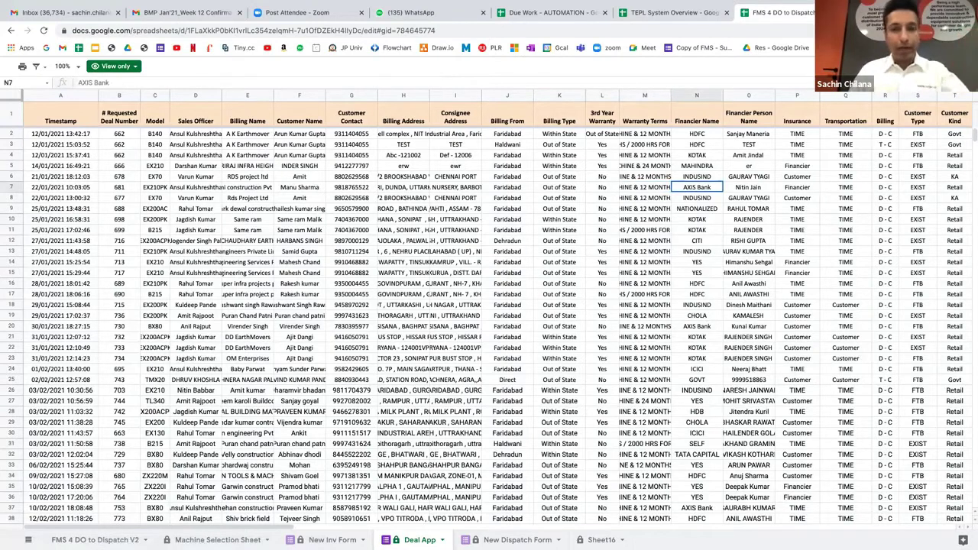
scroll(489, 306, "right", 3)
left_click(923, 187)
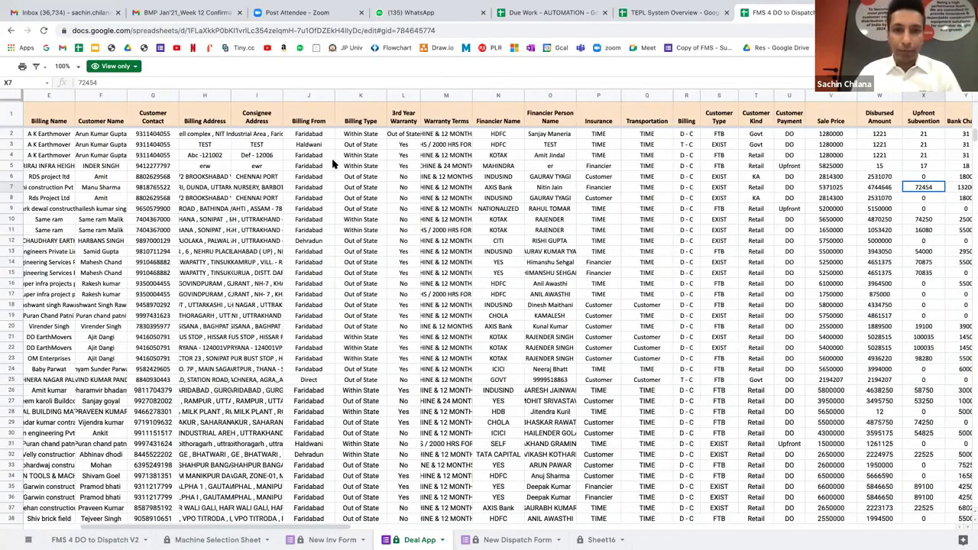
key("Right")
key("Right")
key("Right")
key("Right")
key("Right")
key("Right")
key("Right")
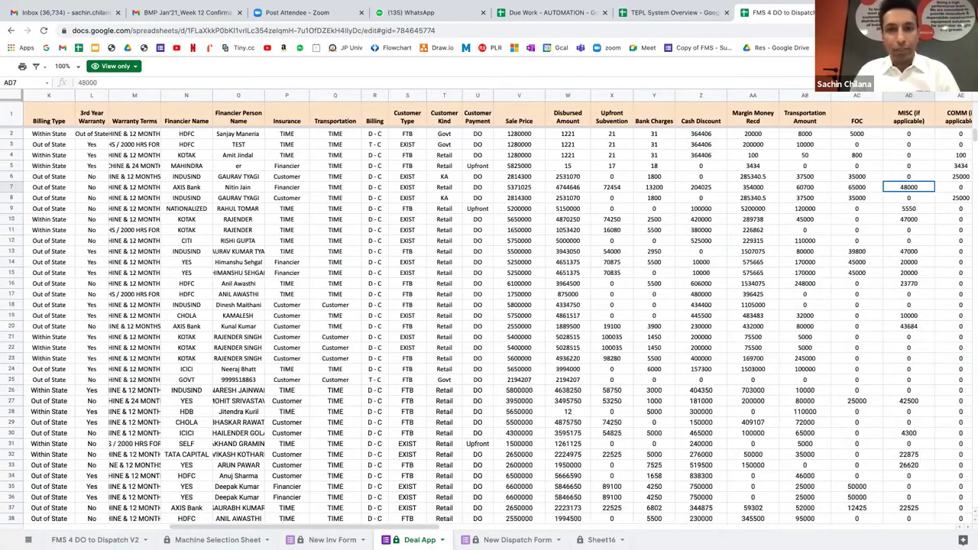
Review row 4 from Cash Discount through the approval, TRC, TCS and insurance columns to GST IN / PAN Card No.
left_click(701, 155)
left_click(908, 155)
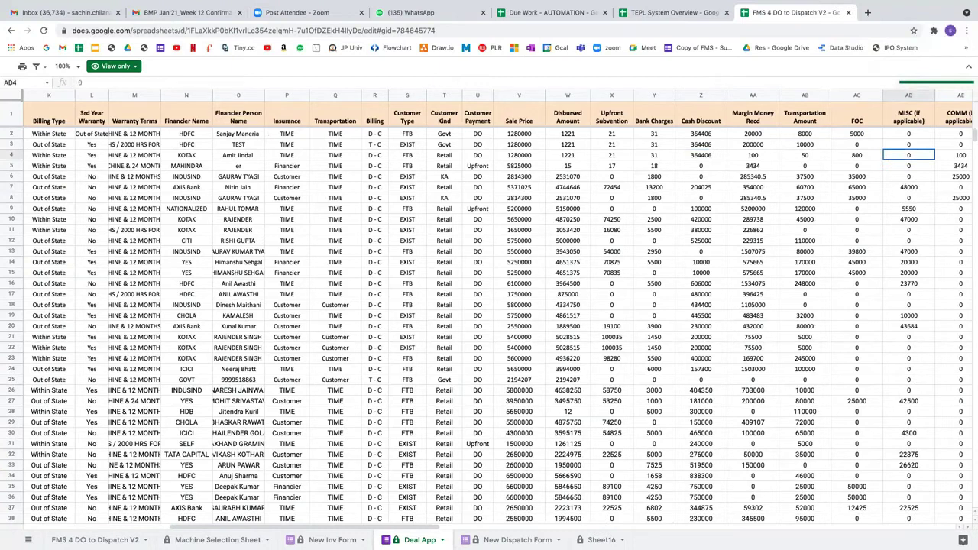
left_click(960, 155)
left_click(927, 155)
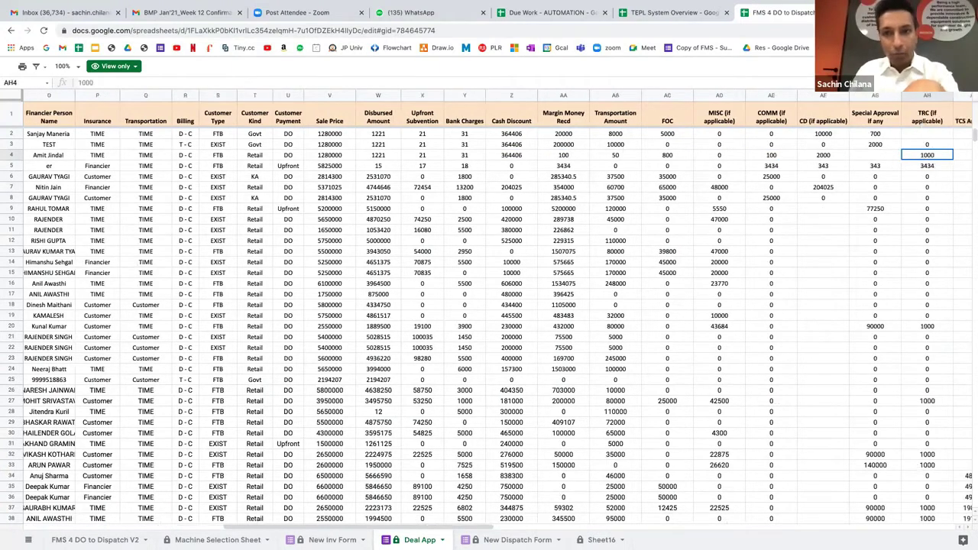
left_click(927, 155)
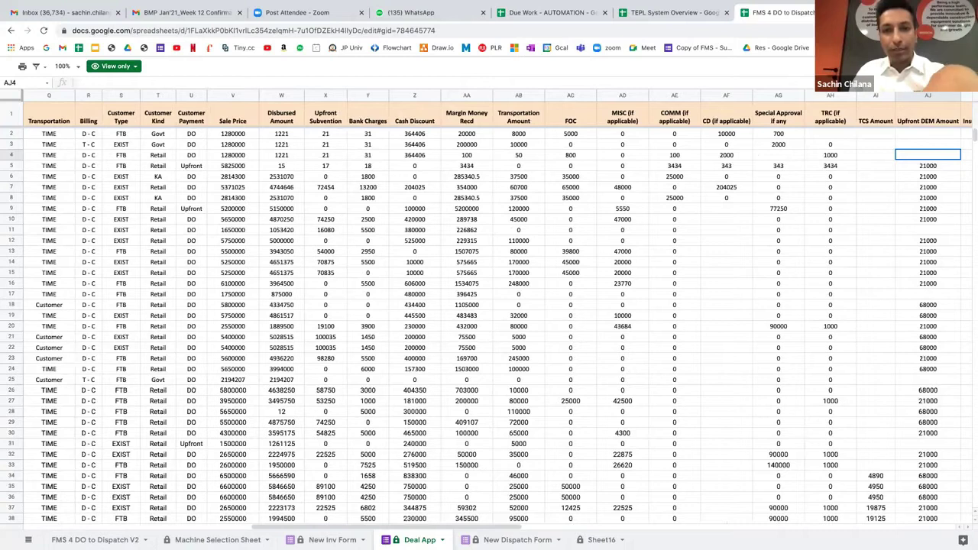
key("Right")
key("Right")
key("Right")
left_click(964, 155)
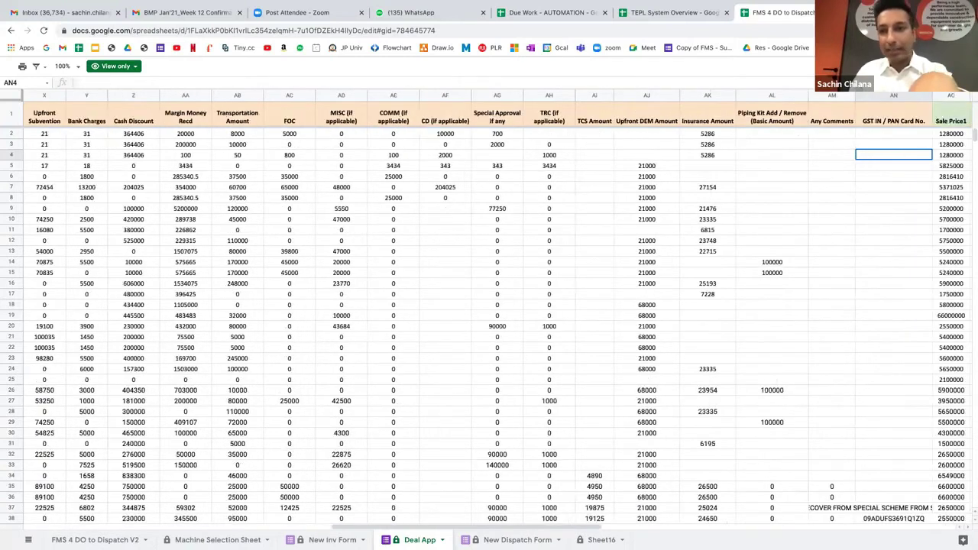
Look through the green actual-value columns in row 4 from Sale Price1 to Gap, ending at the purchase invoice value.
left_click(950, 156)
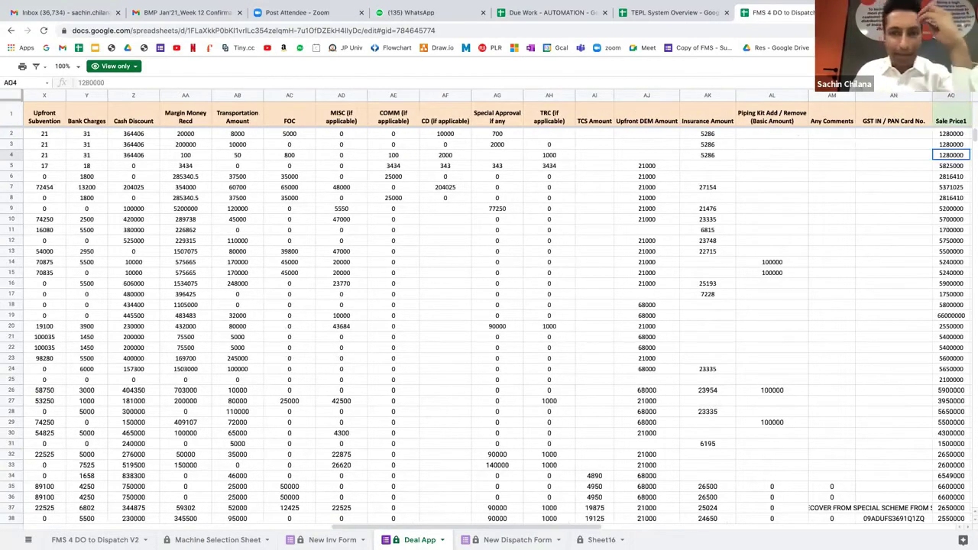
key("Right")
key("Right")
key("Right")
key("Right")
key("Right")
key("Right")
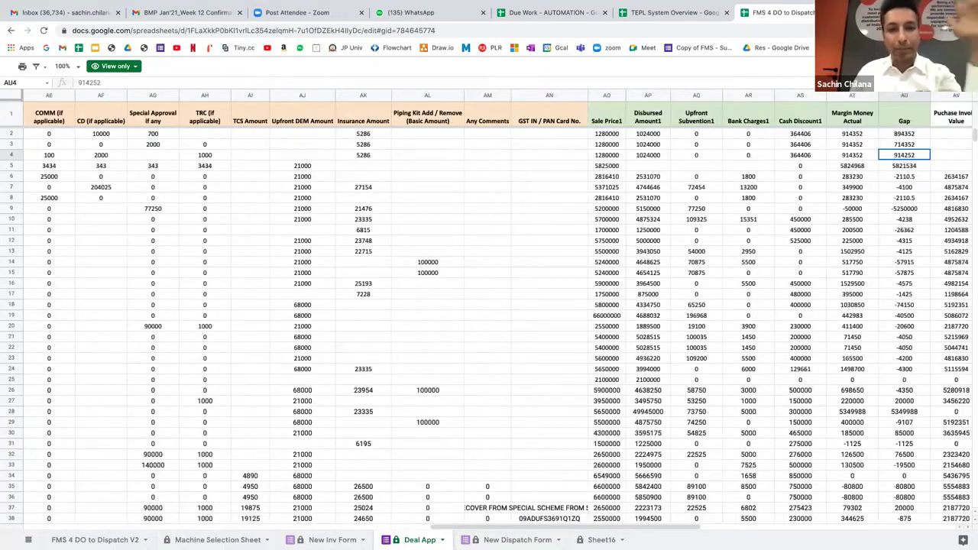
key("Right")
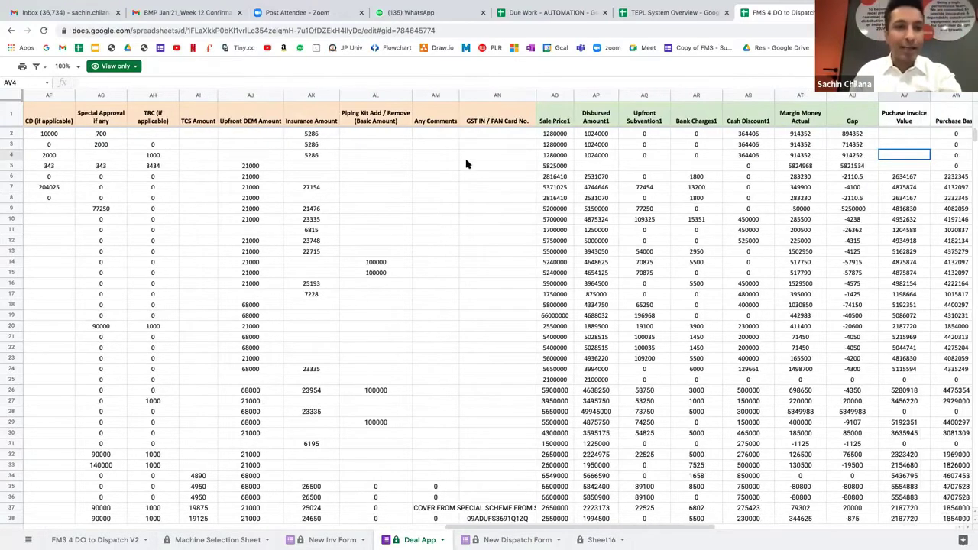
Review row 10 from Upfront DEM Amount across the purchase, expense and margin columns to Approval - Send Status.
left_click(99, 165)
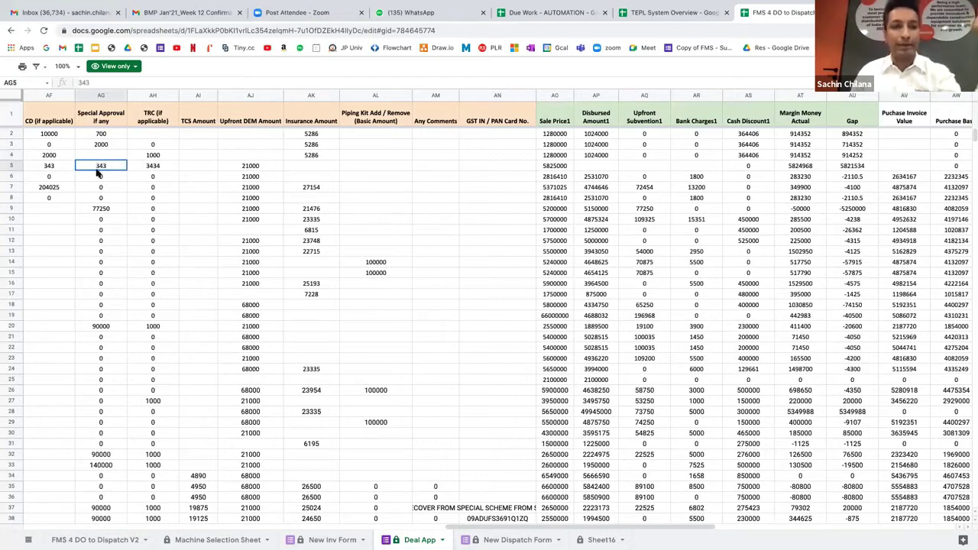
left_click(255, 220)
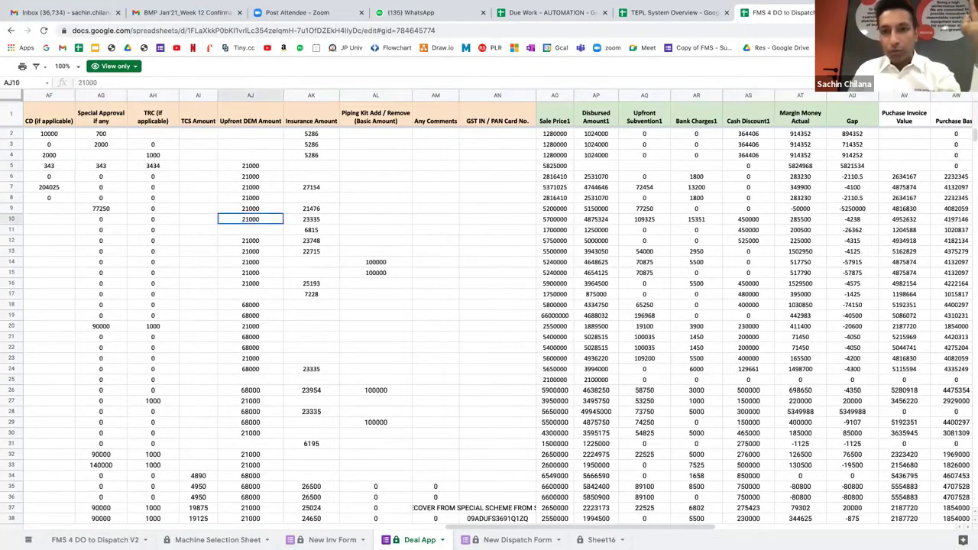
left_click(311, 219)
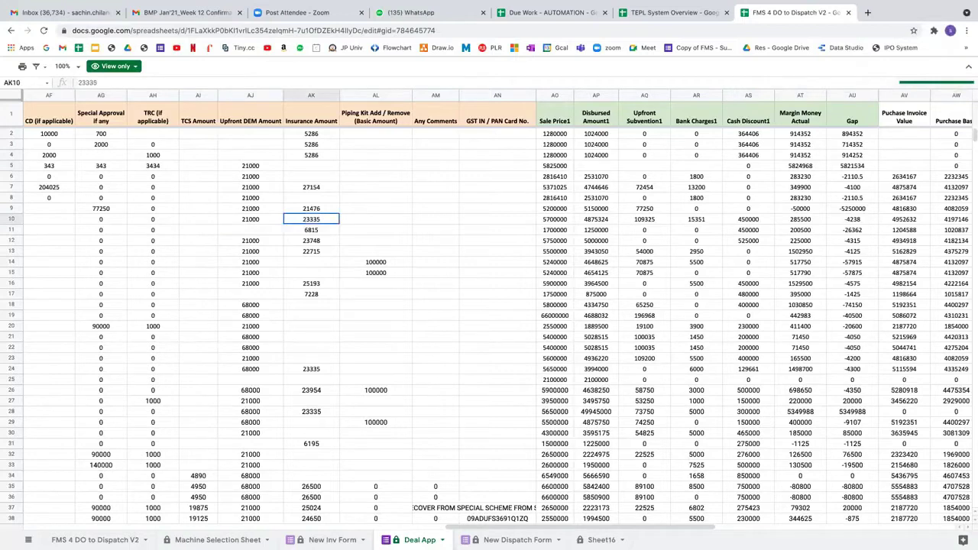
key("Right")
key("Right")
key("Right")
key("Right")
key("Right")
key("Right")
key("Right")
key("Right")
key("Right")
key("Right")
key("Right")
key("Right")
key("Right")
key("Right")
key("Right")
key("Right")
key("Right")
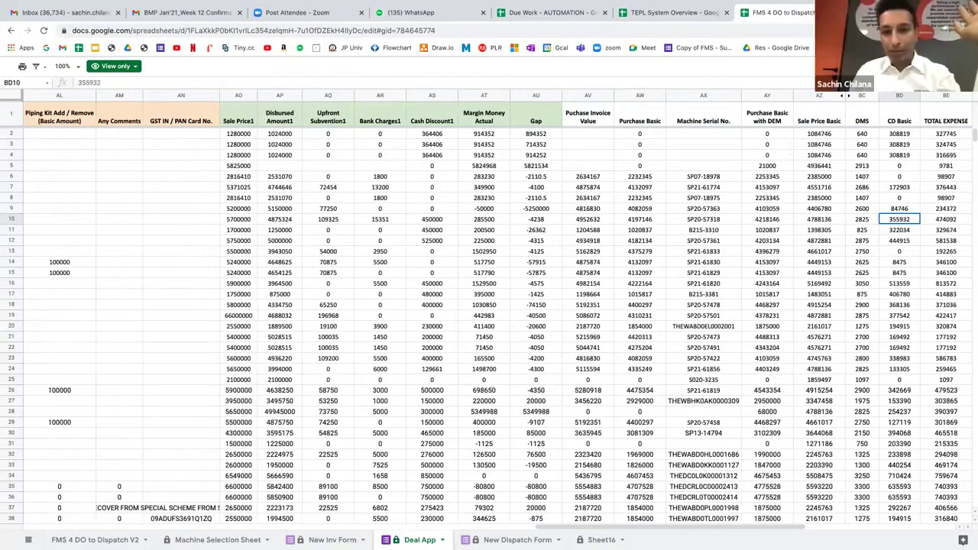
key("Right")
key("Right")
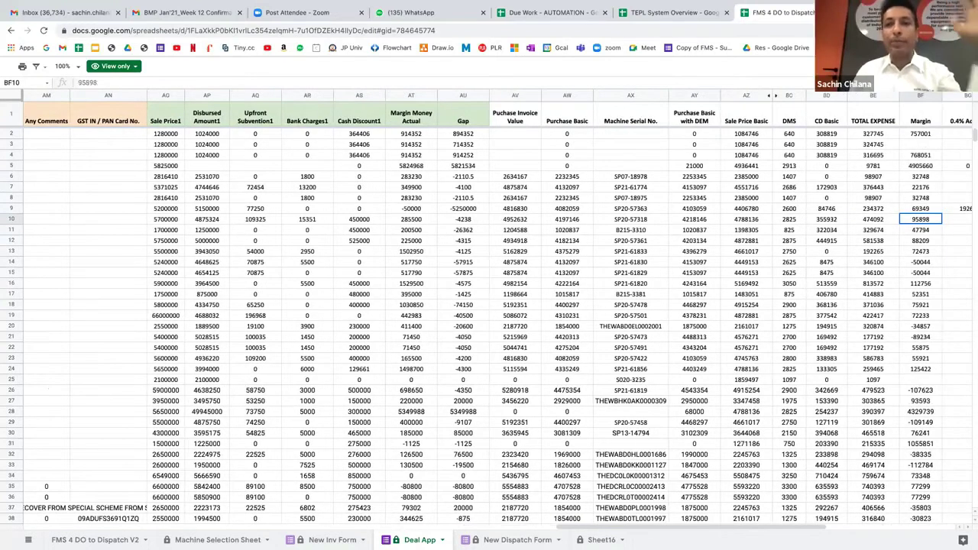
key("Right")
key("Right")
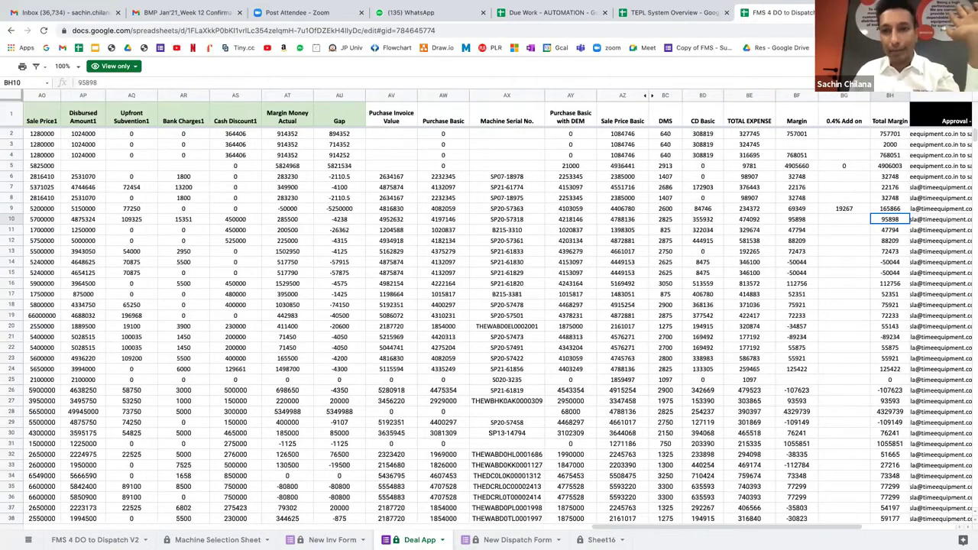
key("Right")
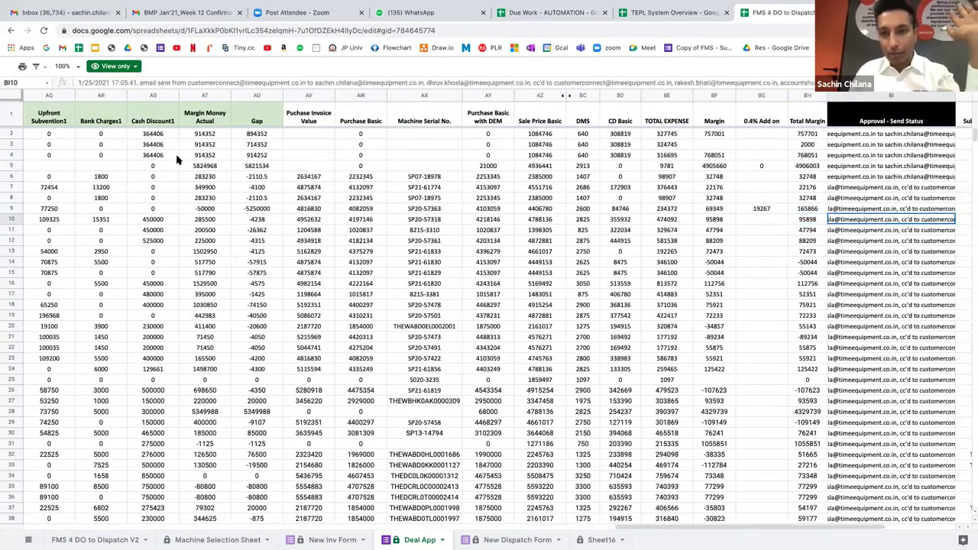
Examine the Margin column and its individual deal values in rows 14 to 18.
left_click(713, 95)
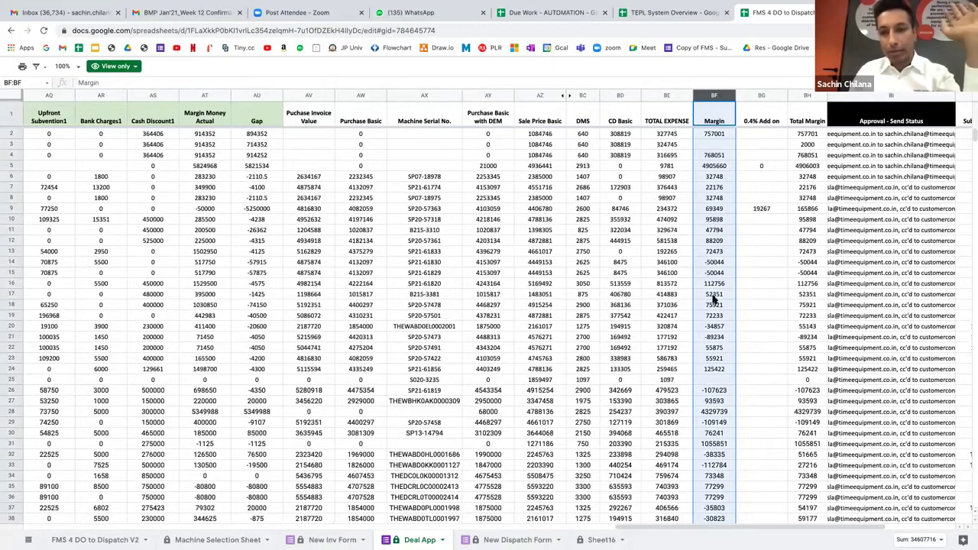
left_click(713, 296)
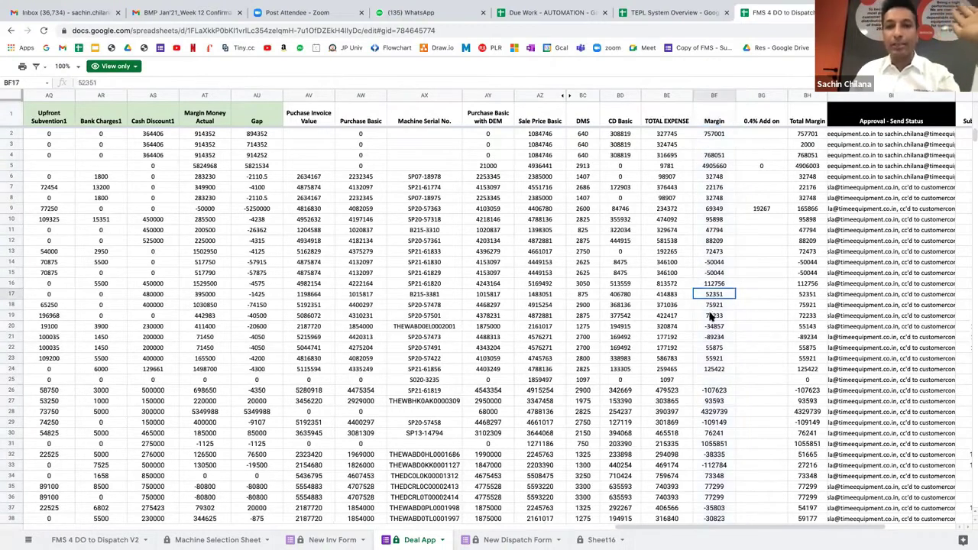
left_click(714, 262)
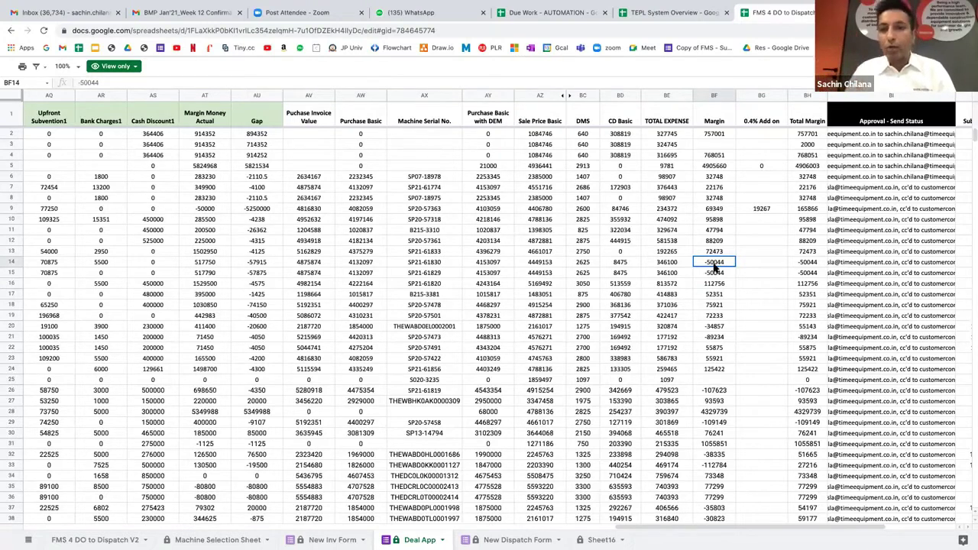
key("Down")
key("Down")
key("Down")
key("Down")
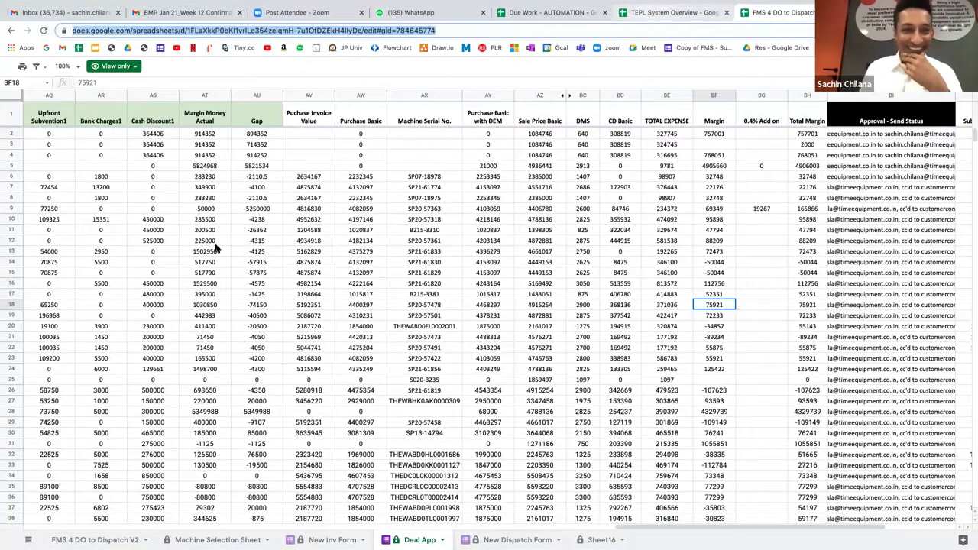
Switch to the TEPL System Overview spreadsheet, open the linked FMS - Machine Purchase file and show its FMS - Purchase 1st sheet.
key("ctrl+shift+Tab")
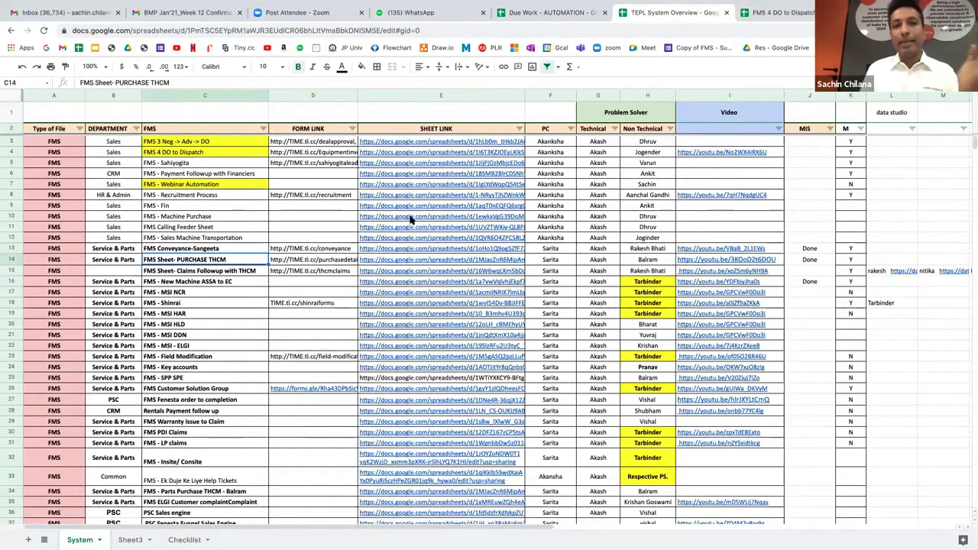
mouse_move(410, 220)
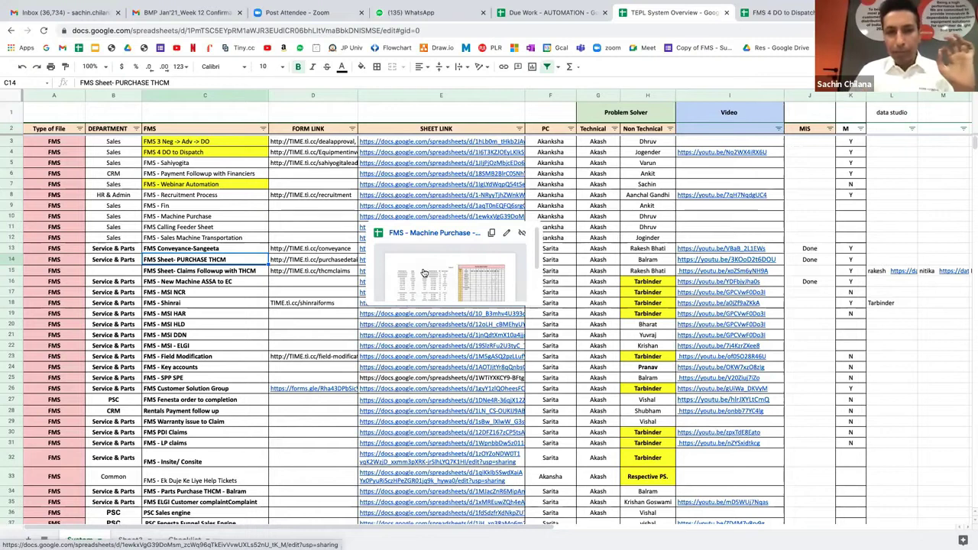
left_click(424, 272)
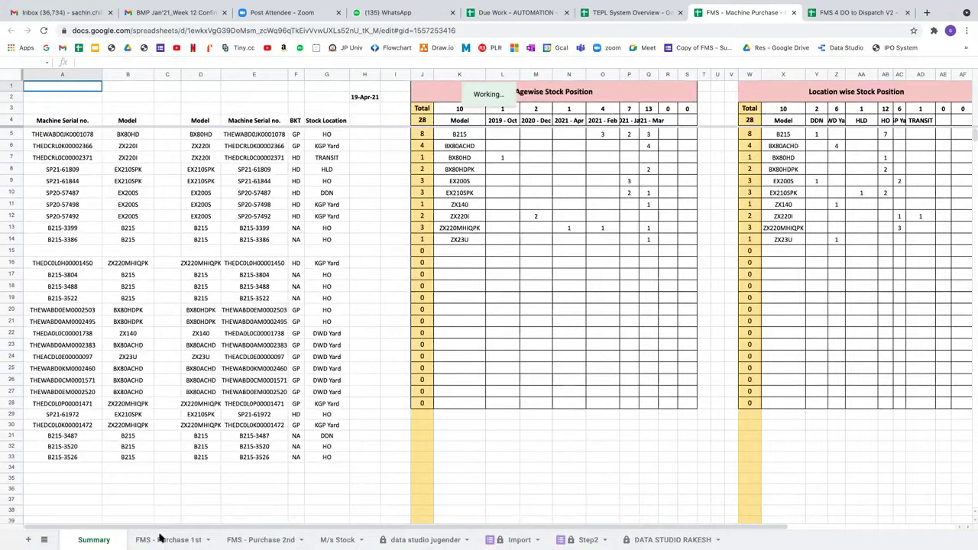
left_click(162, 538)
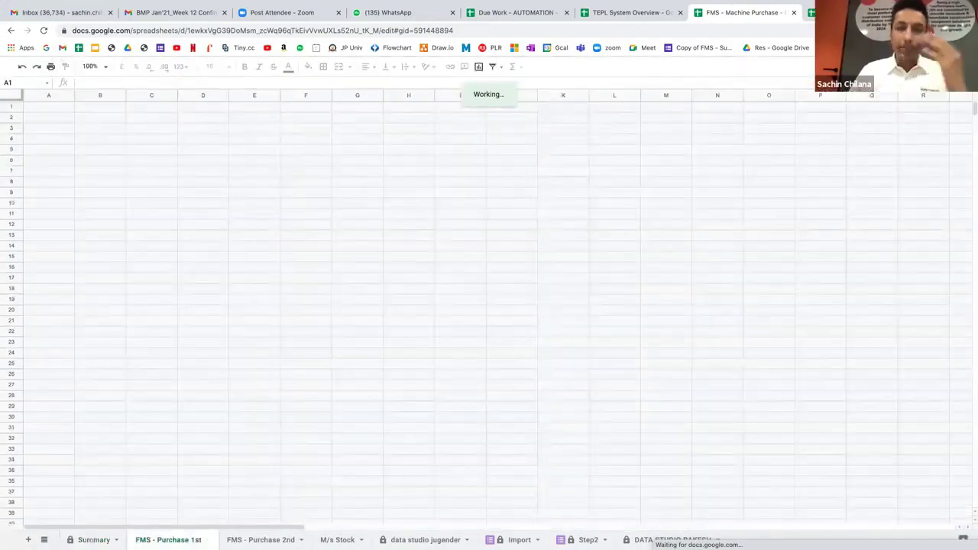
key("ctrl+shift+f")
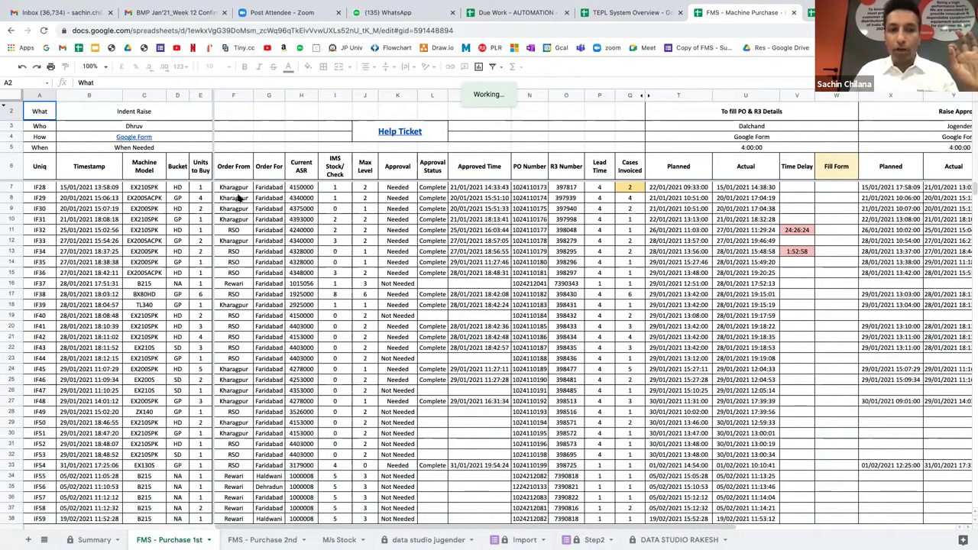
Look at the Max Level and Lead Time columns and row 14's Time Delay for the To fill PO & R3 Details stage.
left_click(300, 188)
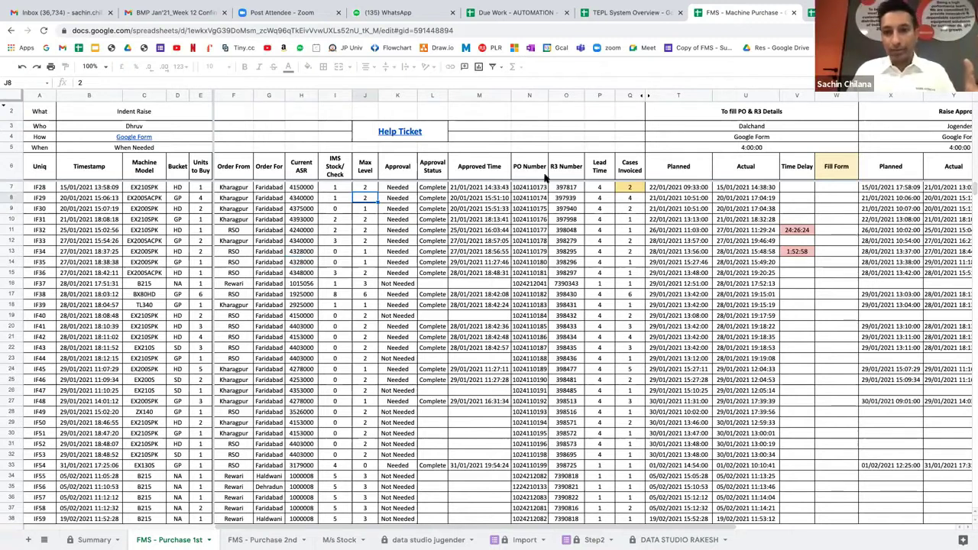
left_click(607, 164)
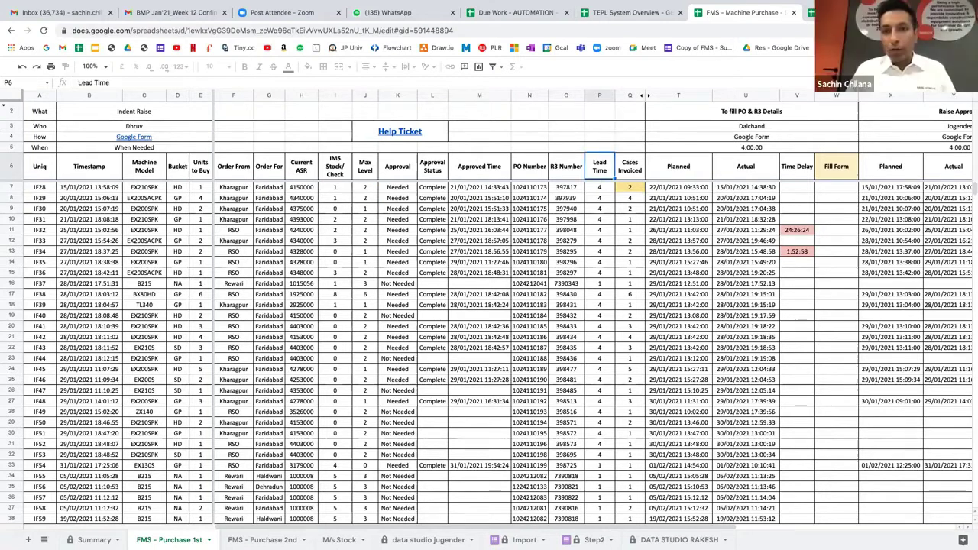
left_click(600, 262)
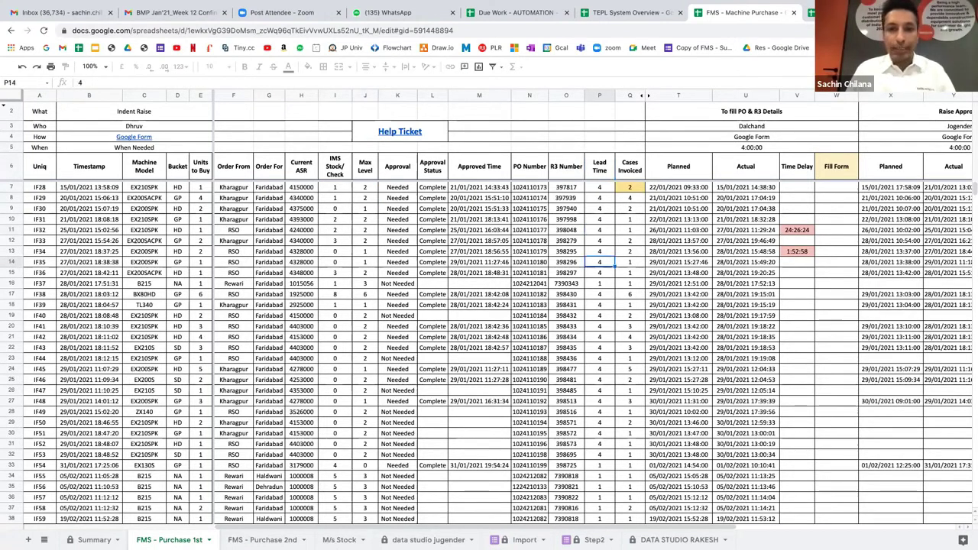
left_click(797, 262)
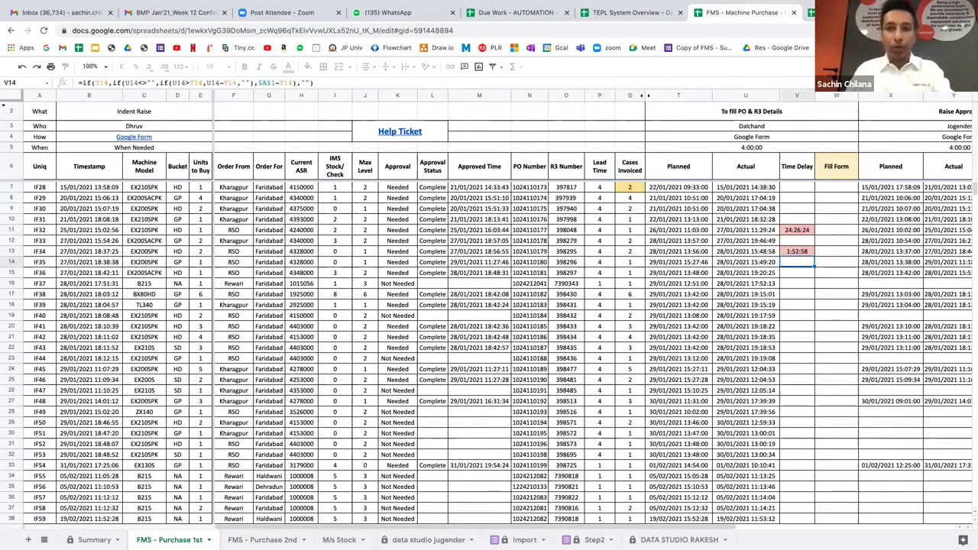
Review the planned times, actual times and delays of the Raise Approval and Fill Invoice Details stages along row 14.
left_click(890, 261)
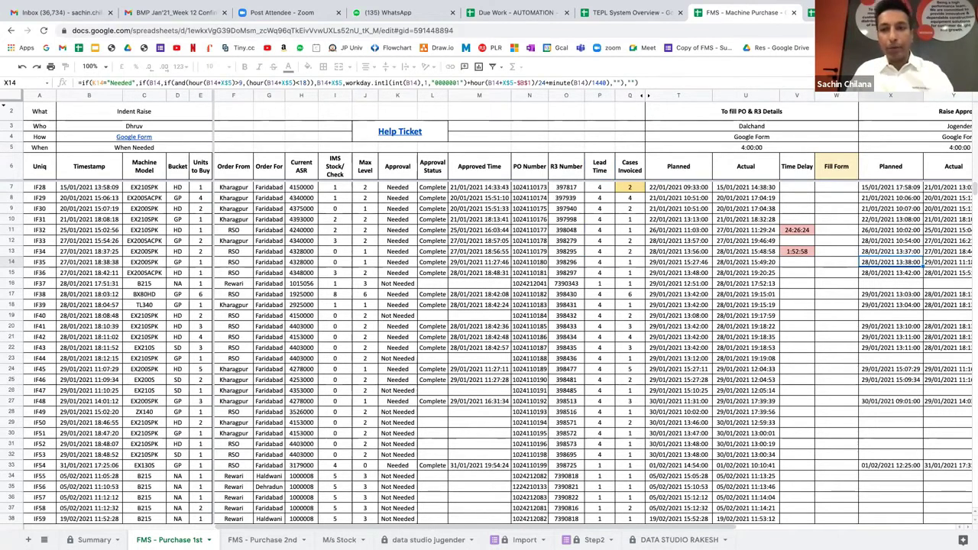
key("Right")
key("Right")
key("Right")
key("Right")
key("Right")
key("Right")
key("Right")
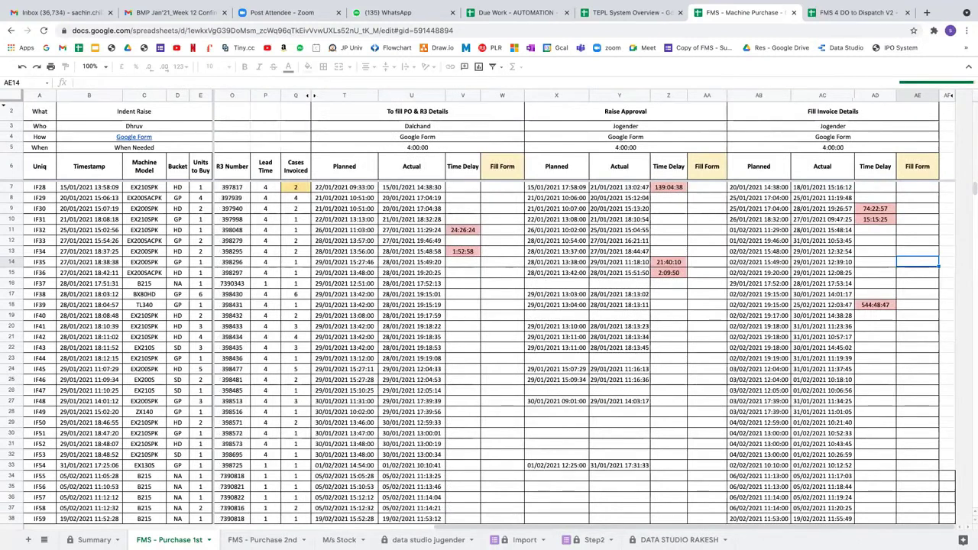
key("Right")
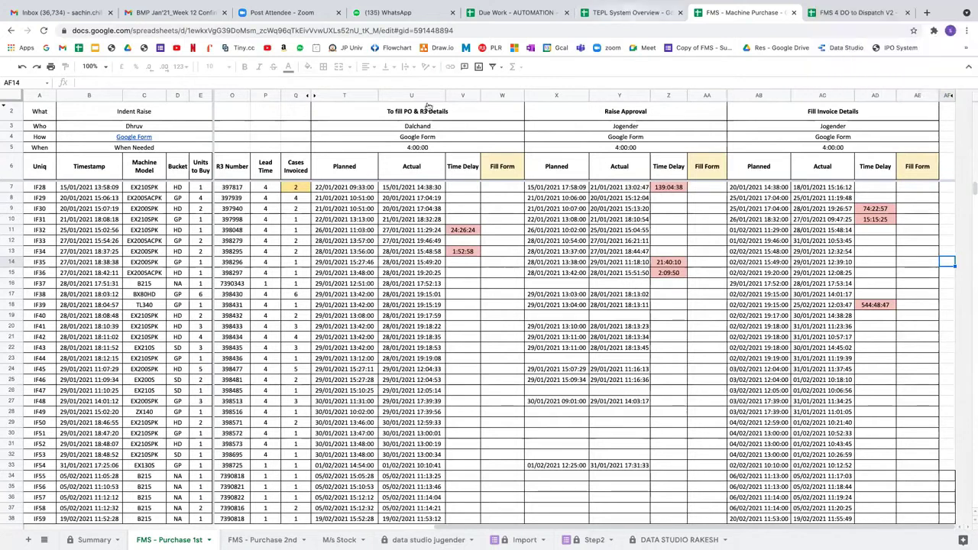
Switch from the FMS spreadsheets to the Gmail inbox and search for mails involving the company's customer connect address.
key("ctrl+shift+Tab")
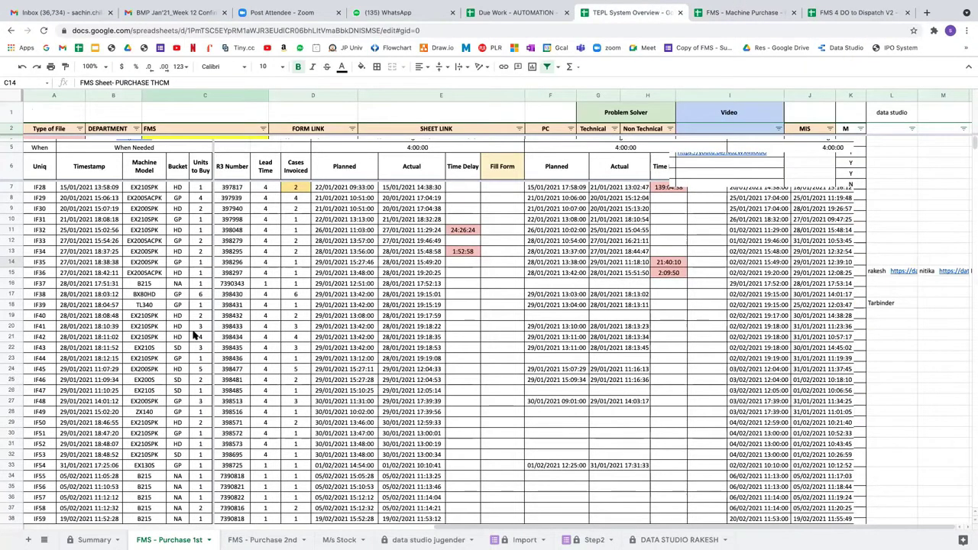
left_click(195, 334)
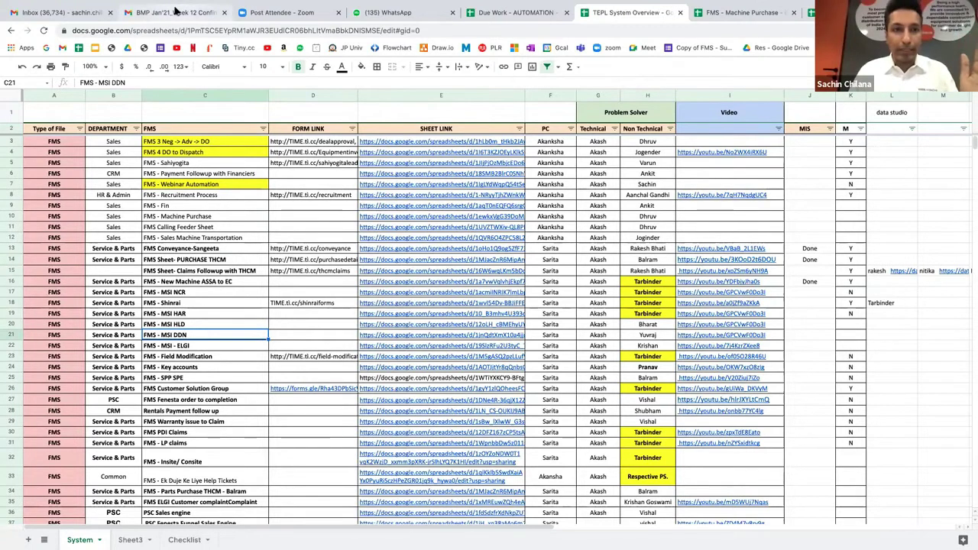
left_click(176, 12)
left_click(68, 12)
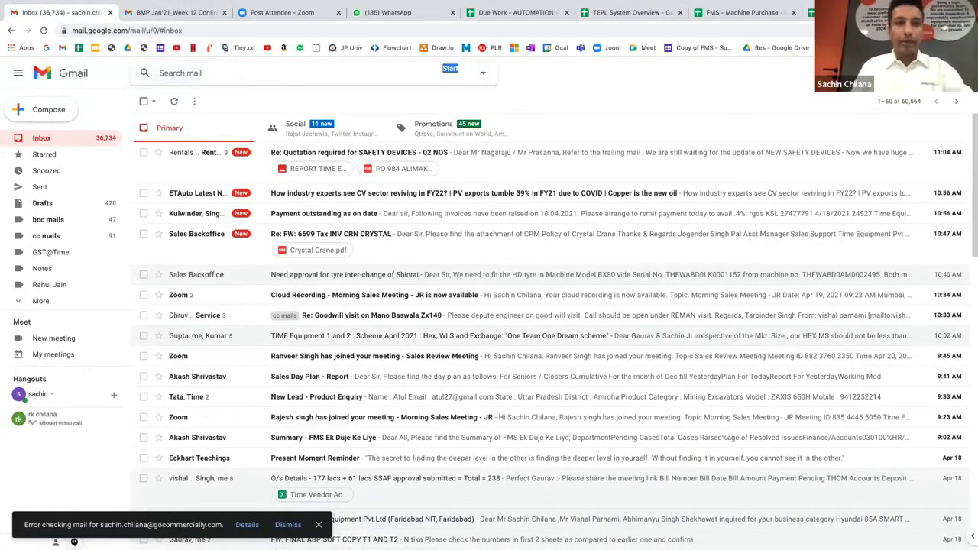
type("cust")
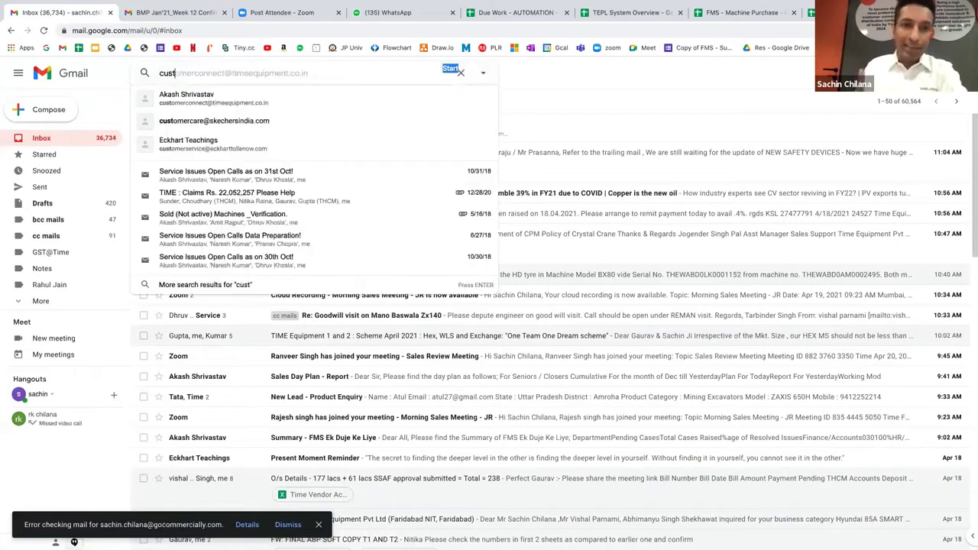
key("Tab")
key("Return")
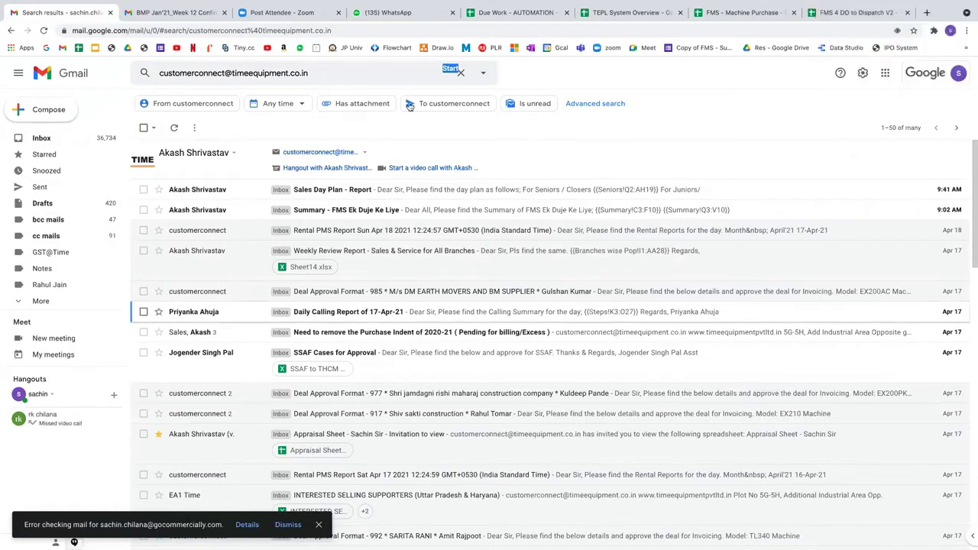
Narrow the mail search by adding the word stock and open the Stock Status as on 16-Apr-21 mail.
key("j")
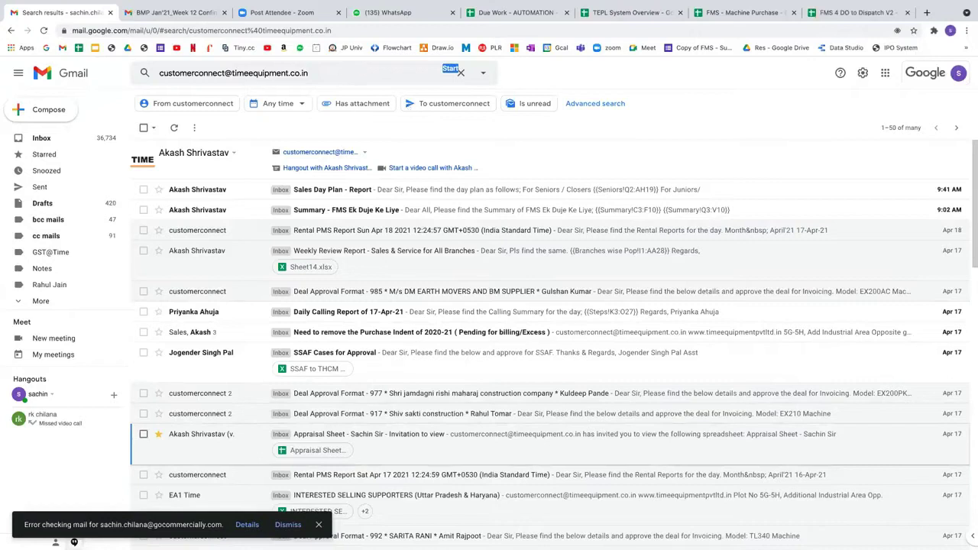
key("slash")
type("stock")
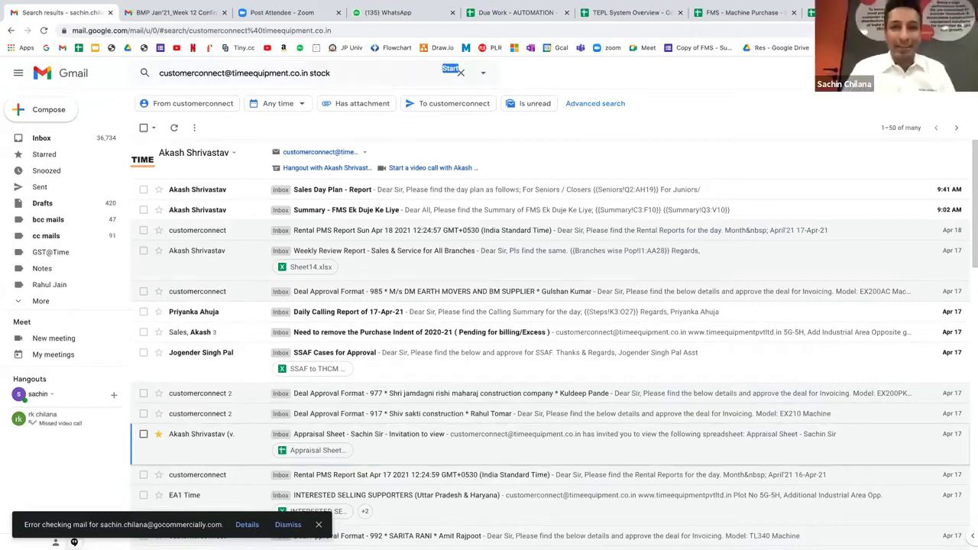
key("Return")
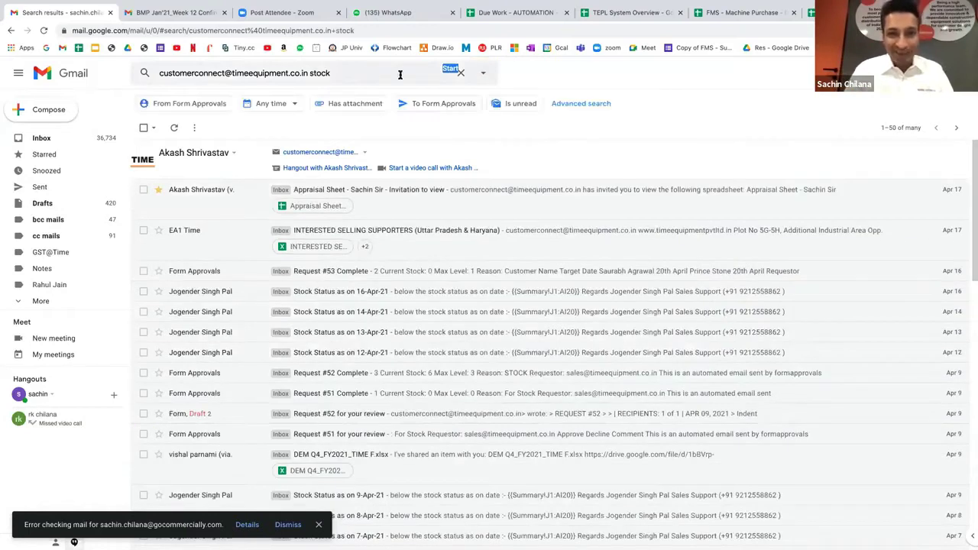
left_click(381, 295)
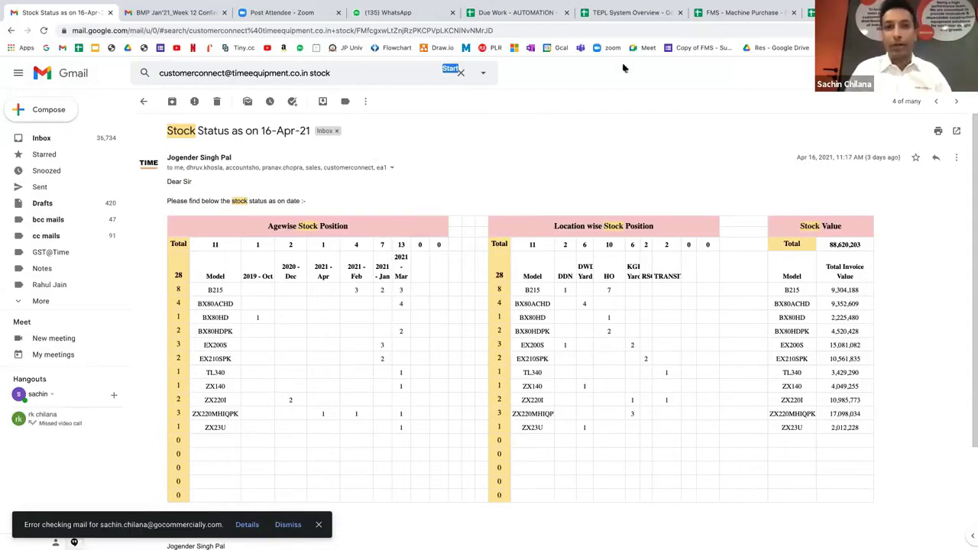
Switch to the TEPL System Overview spreadsheet and select the FMS - Key accounts entry.
left_click(615, 12)
left_click(213, 368)
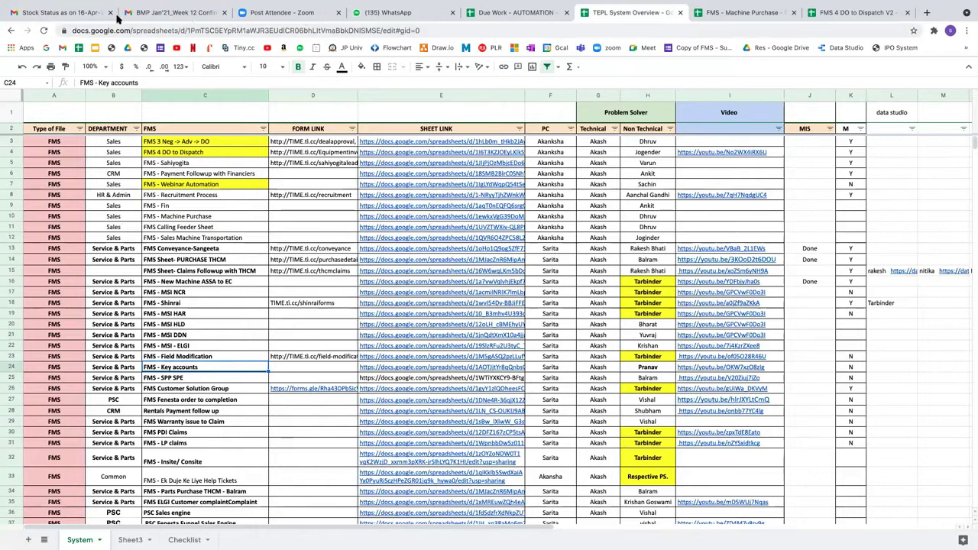
Switch back to the Gmail inbox with the stock mail, rerun the stock search and open the Request #53 Complete mail.
left_click(144, 13)
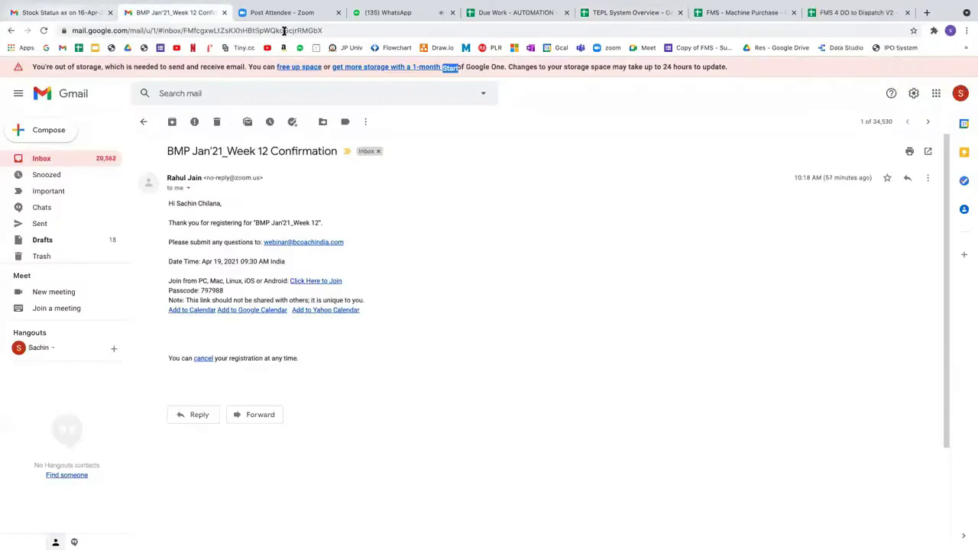
left_click(60, 13)
left_click(366, 73)
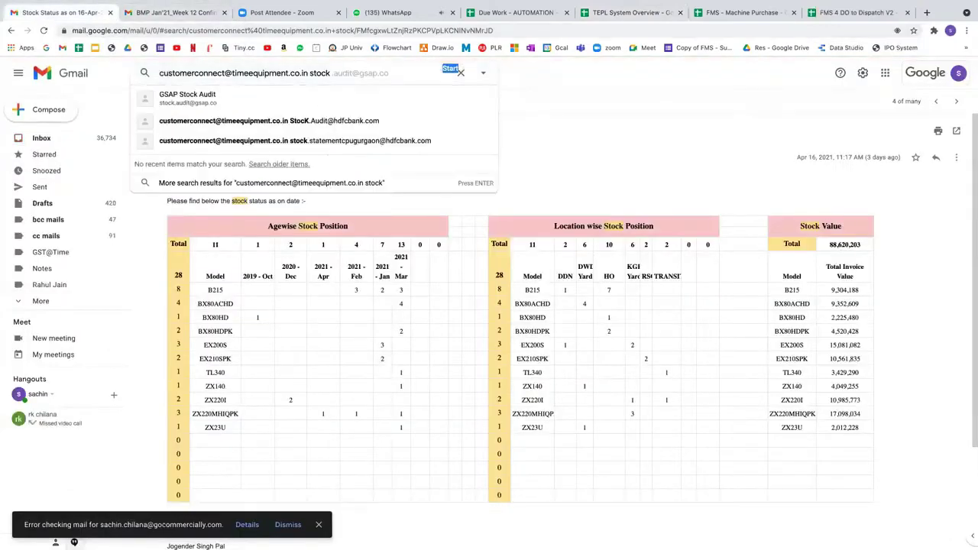
key("Return")
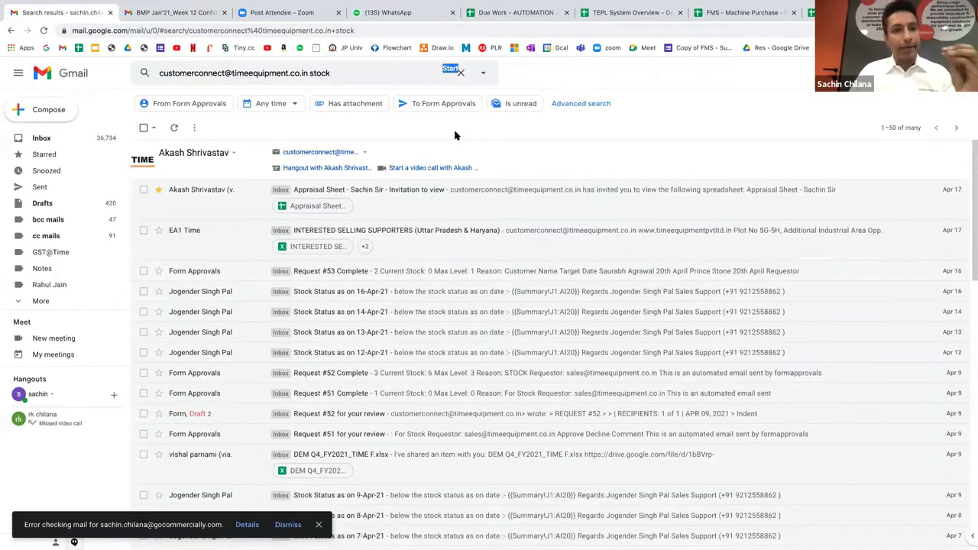
left_click(356, 277)
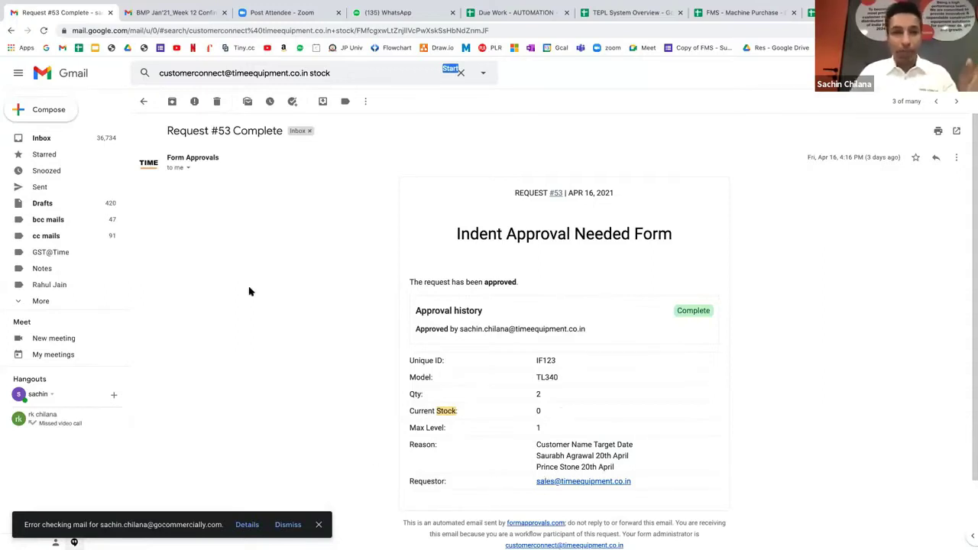
Return to the stock search results and look down the list of stock status and form approval mails.
left_click(142, 105)
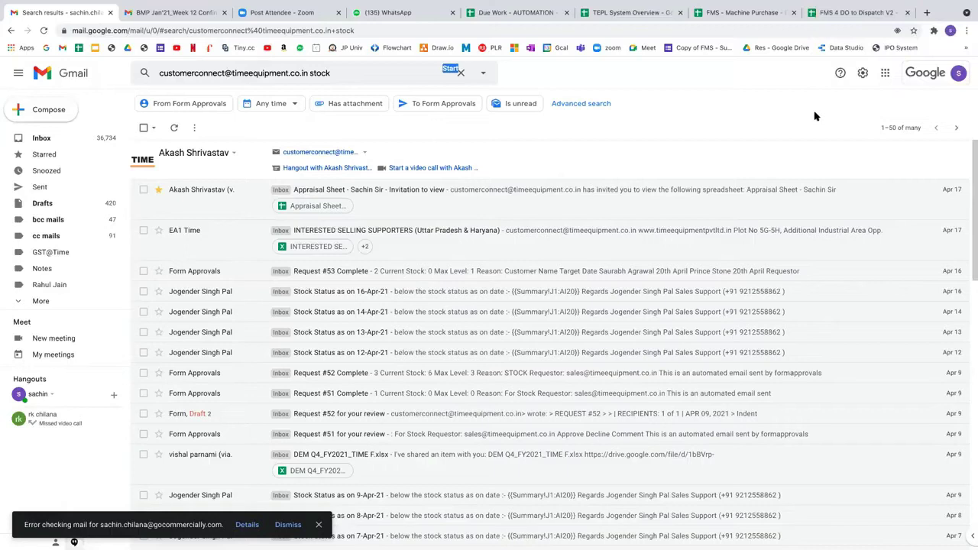
key("j")
key("j")
key("j")
key("j")
key("j")
key("j")
key("j")
key("j")
key("j")
key("j")
key("j")
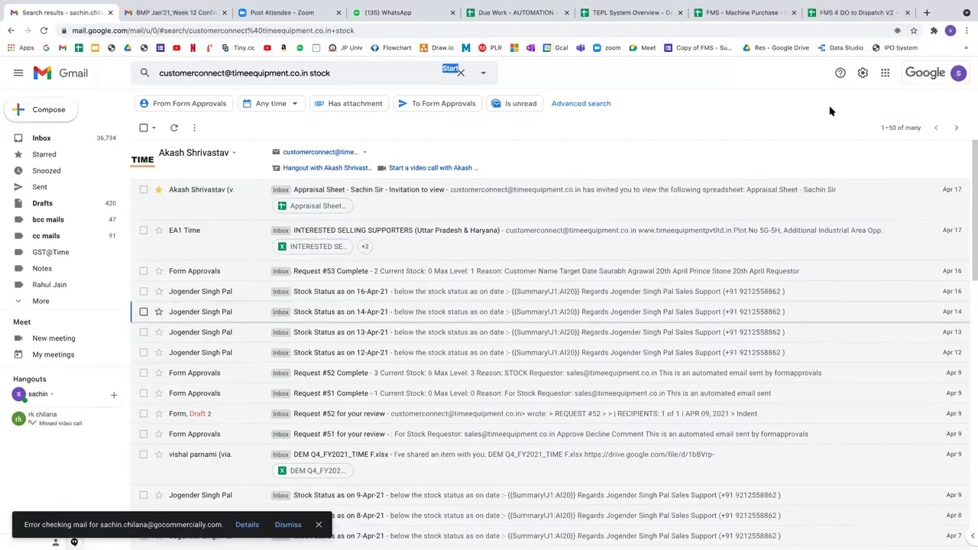
key("j")
key("j")
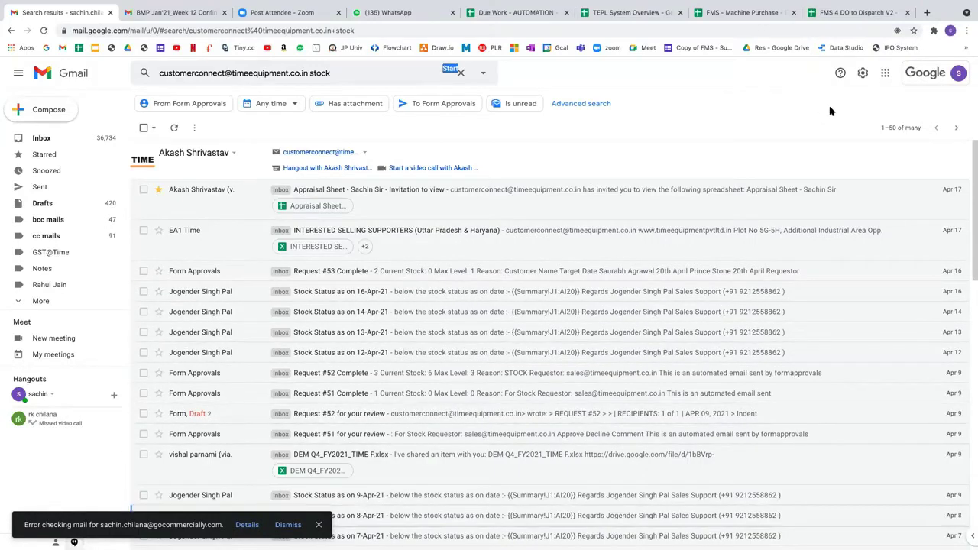